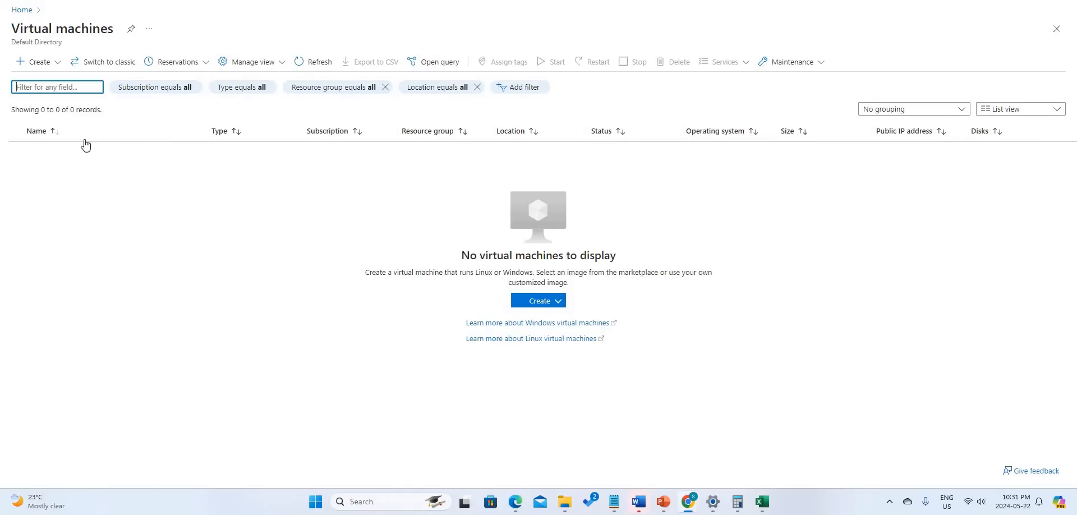
Start creating an Azure virtual machine under the Pay-As-You-Go subscription in the existing resource group prd.
left_click(58, 63)
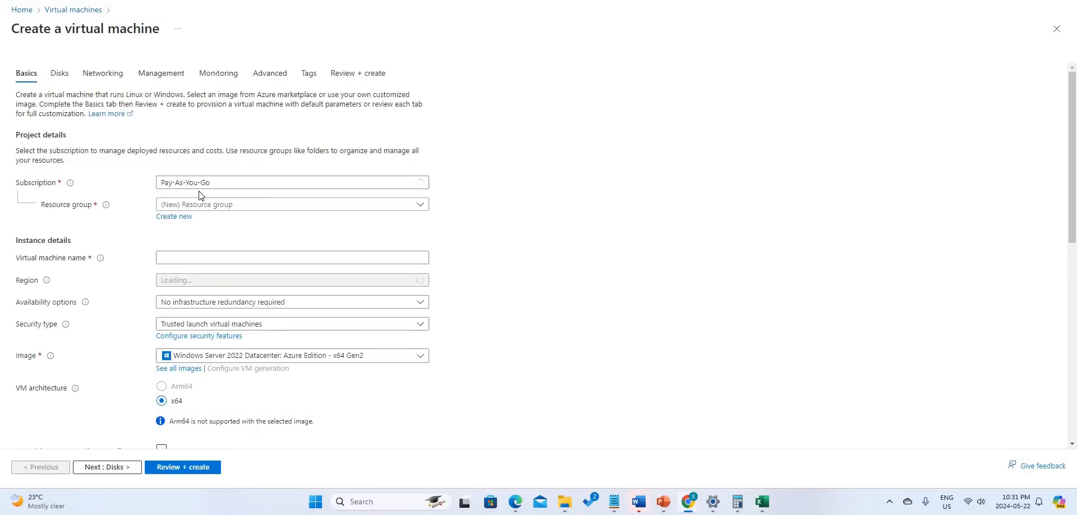
left_click(216, 183)
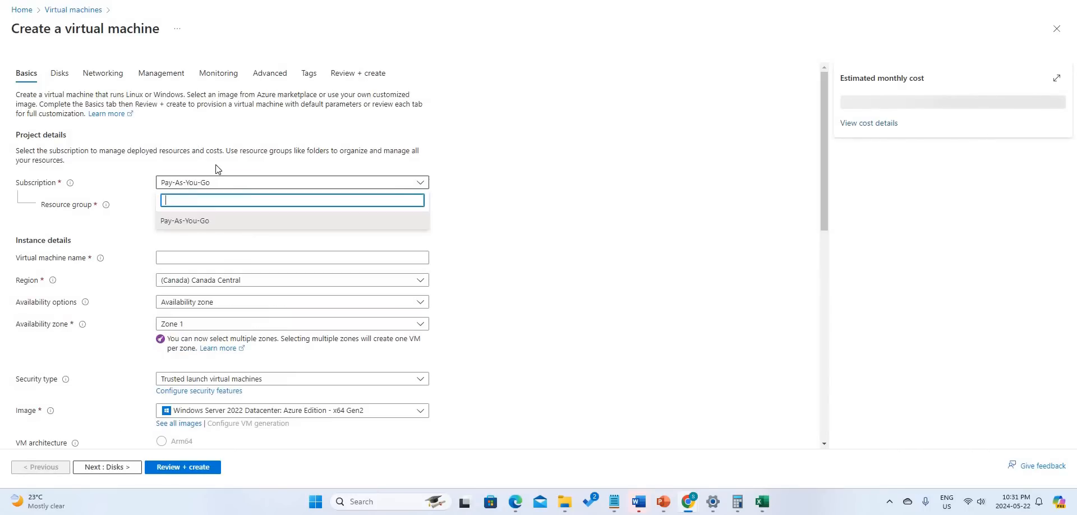
left_click(219, 174)
scroll(216, 151, "down", 1)
left_click(217, 148)
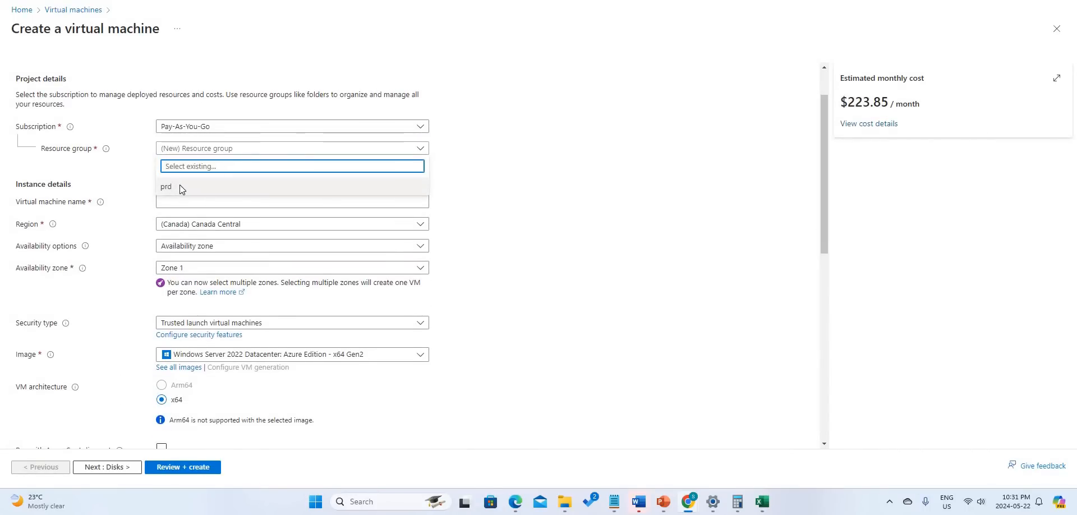
left_click(180, 186)
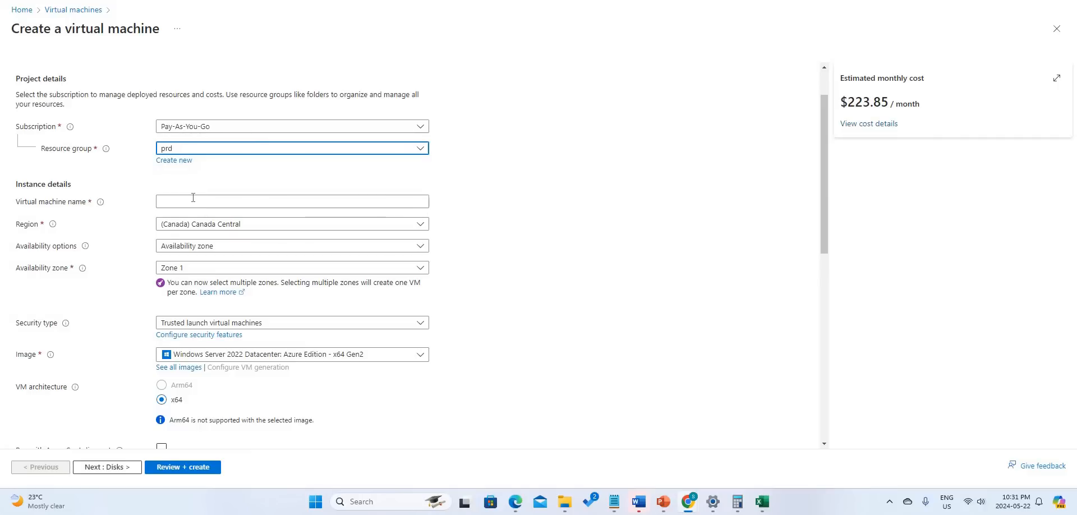
Name the virtual machine SSTVM01 and set its availability option to No infrastructure redundancy required.
left_click(253, 200)
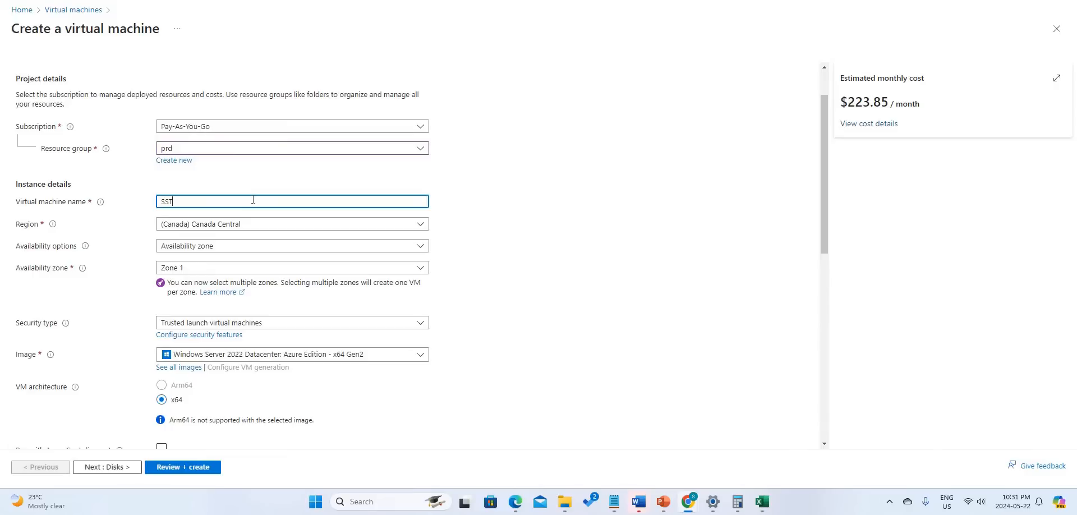
type("SSTVM01")
left_click(196, 248)
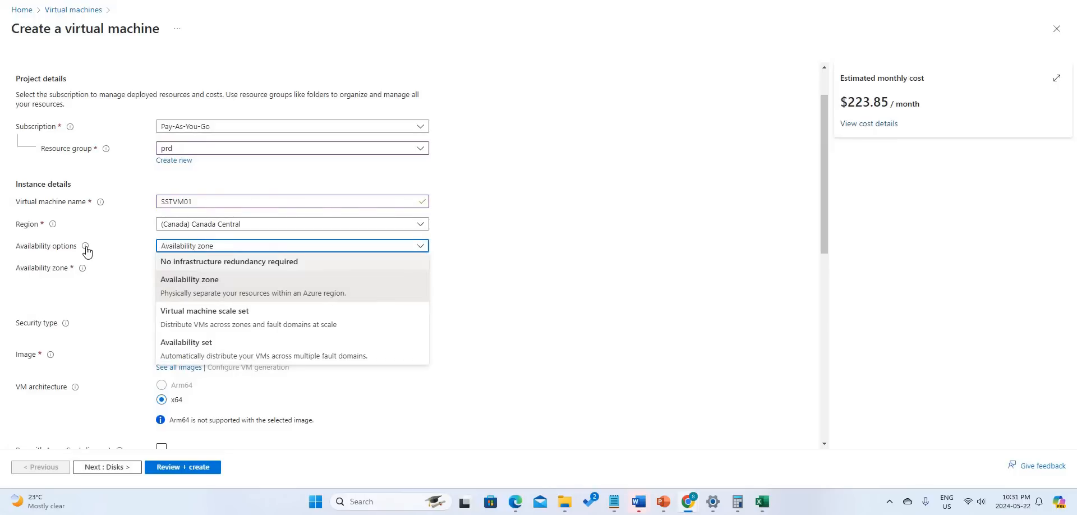
mouse_move(86, 253)
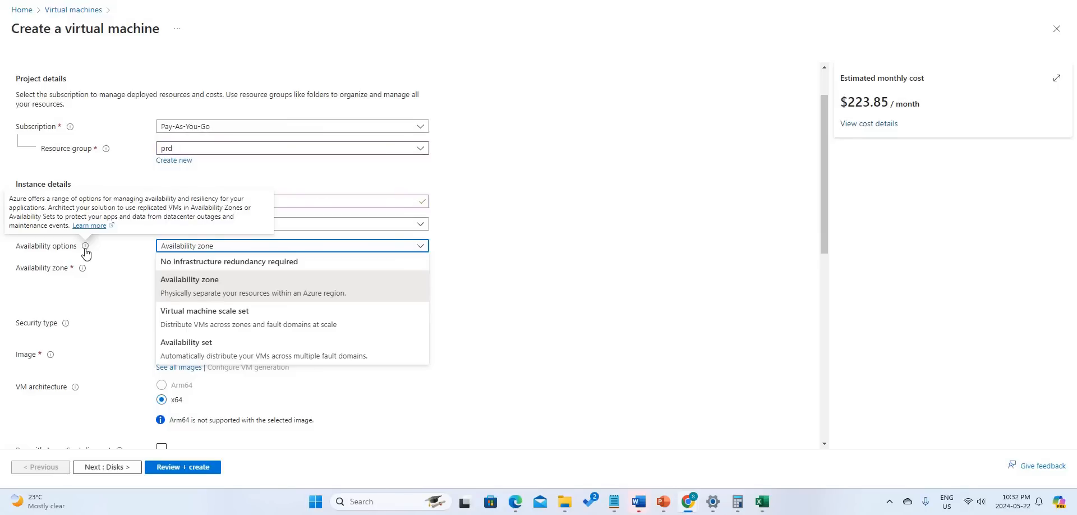
left_click(191, 264)
Set the security type to Standard and check the available images, keeping Windows Server 2022 Datacenter: Azure Edition - x64 Gen2.
left_click(194, 268)
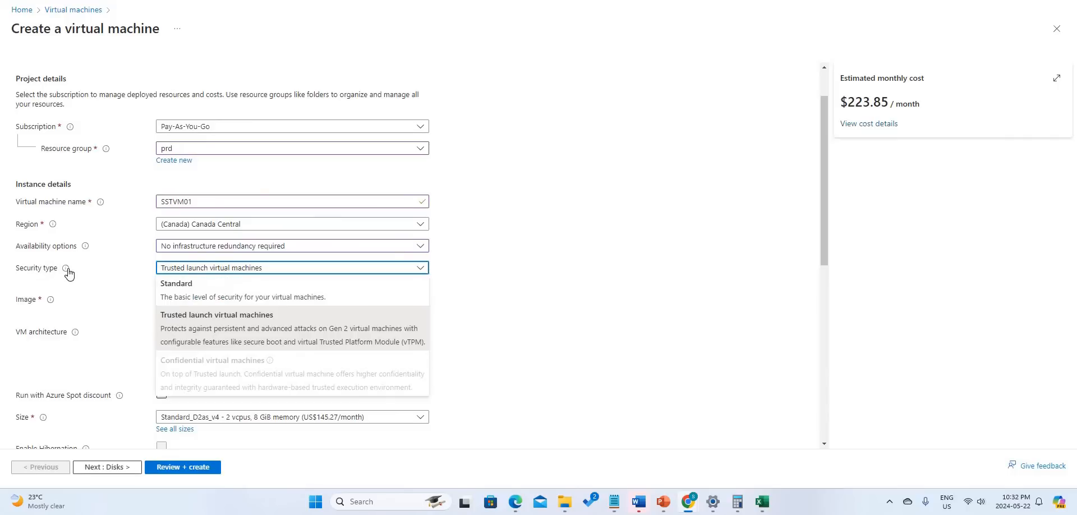
mouse_move(70, 272)
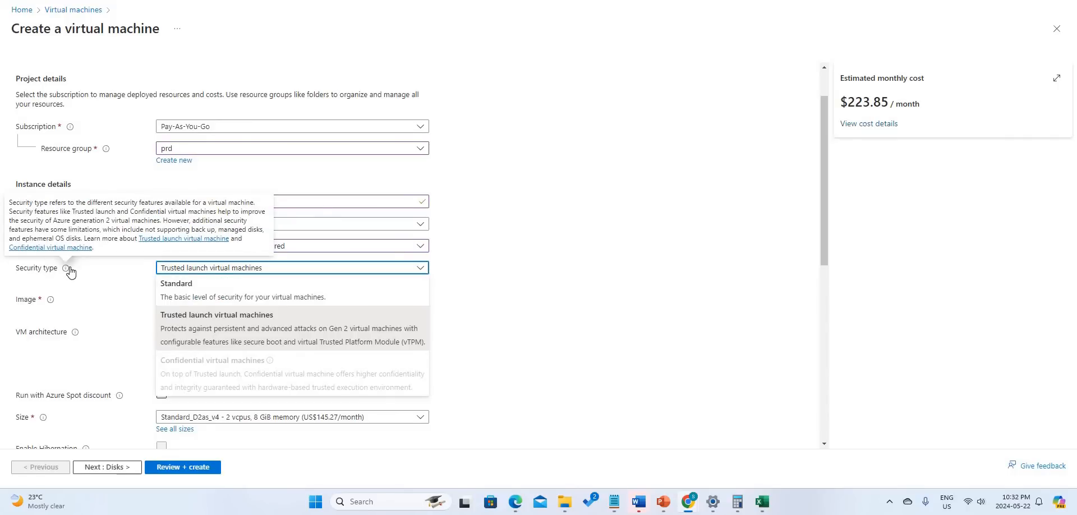
left_click(201, 289)
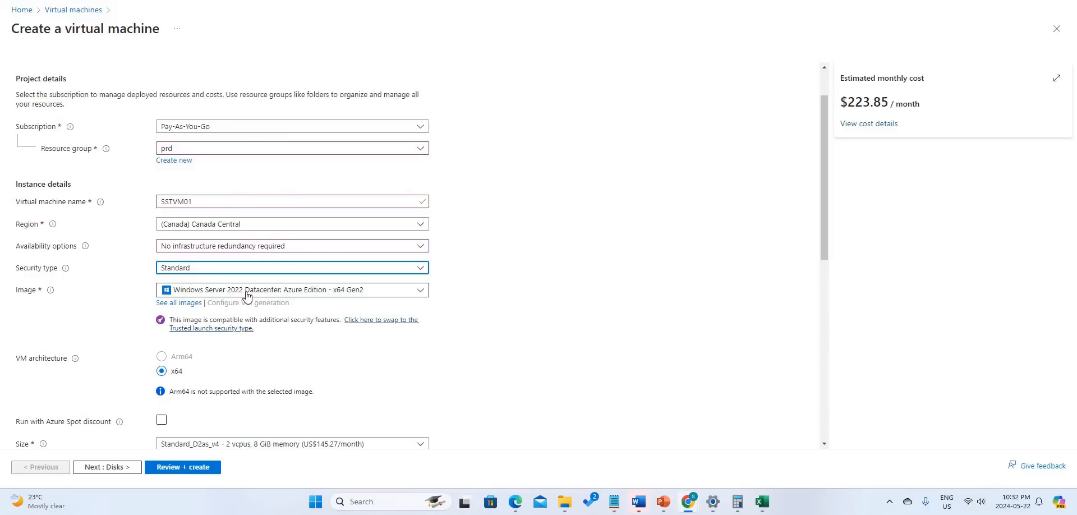
left_click(247, 292)
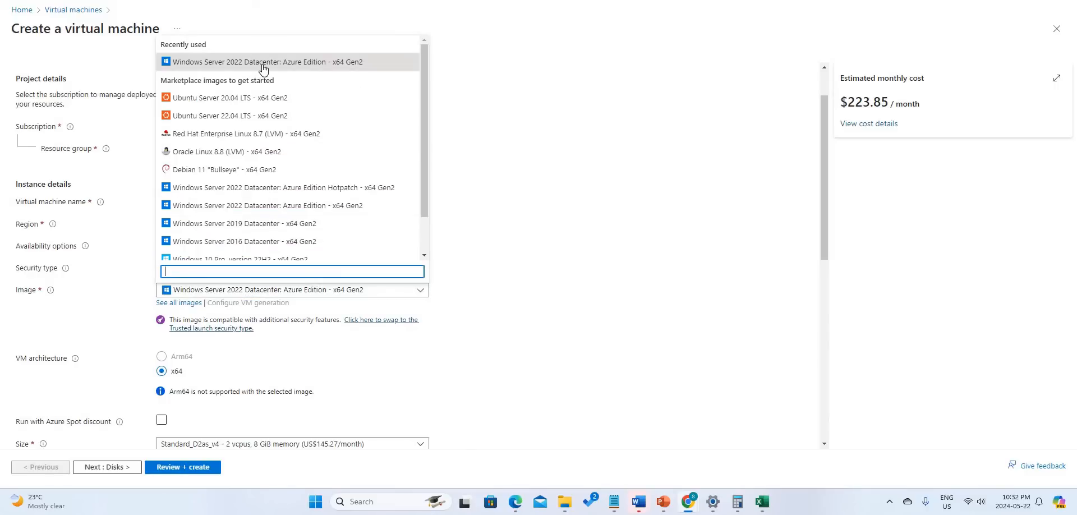
left_click(296, 375)
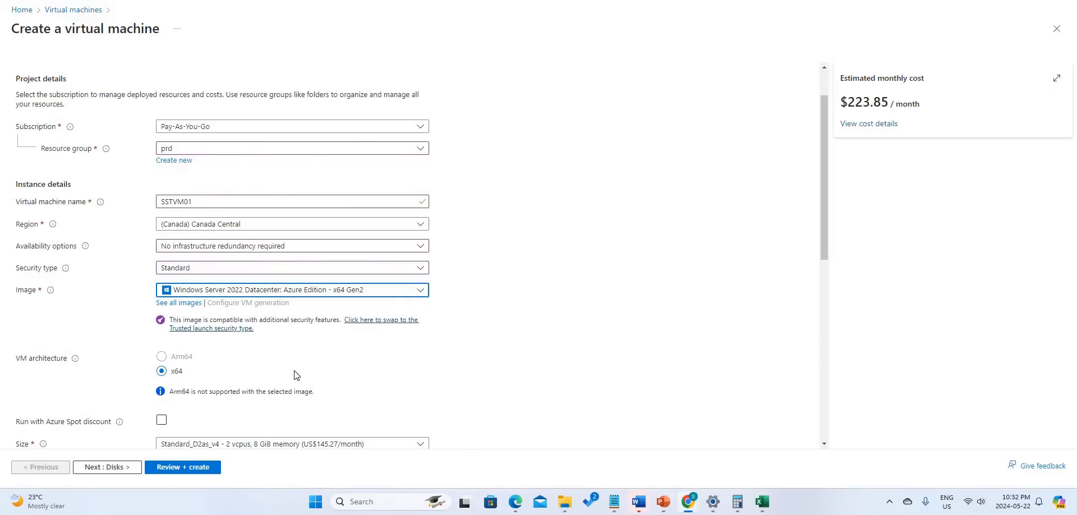
Browse the full list of VM sizes and choose D4as_v4 with 4 vCPUs and 16 GiB of RAM.
scroll(286, 365, "down", 3)
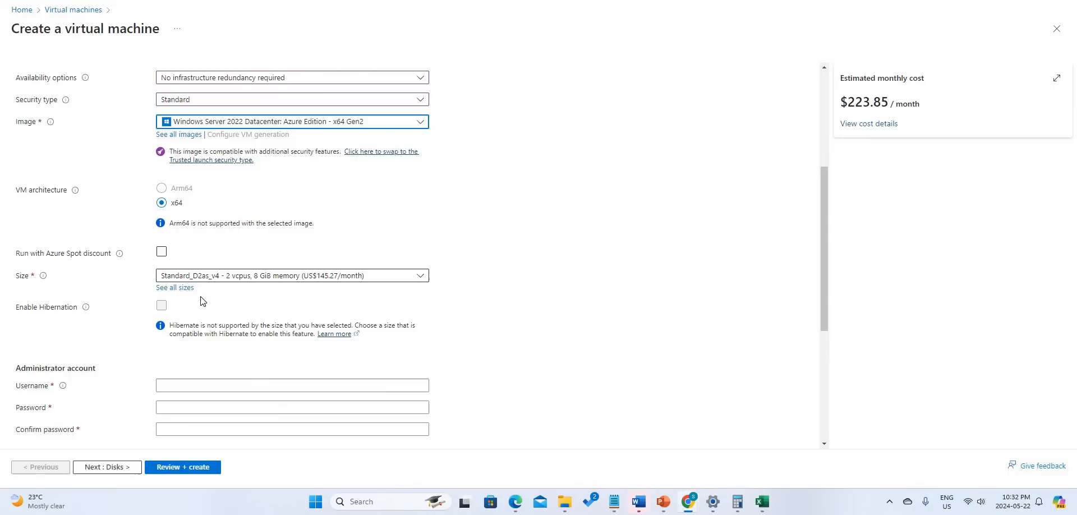
left_click(223, 269)
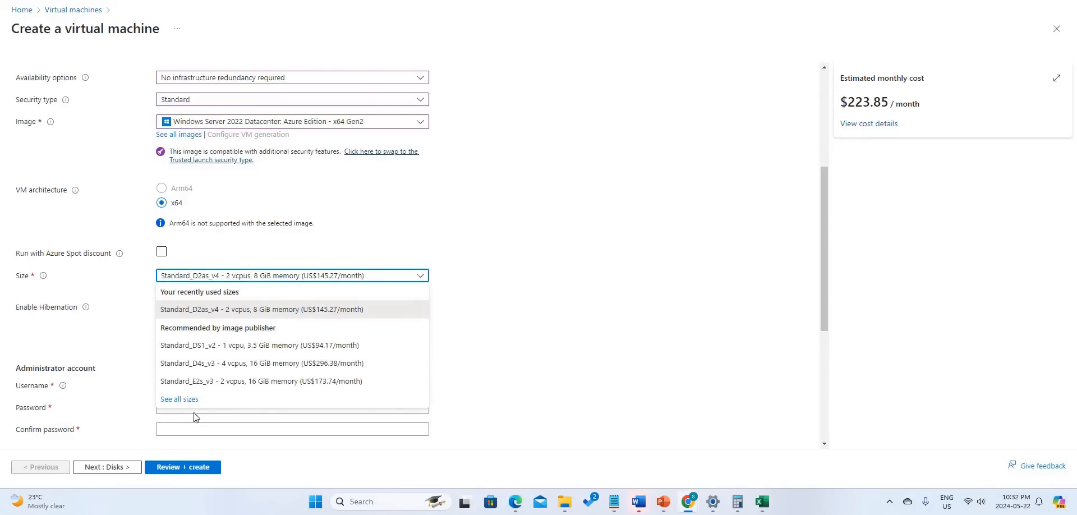
left_click(184, 399)
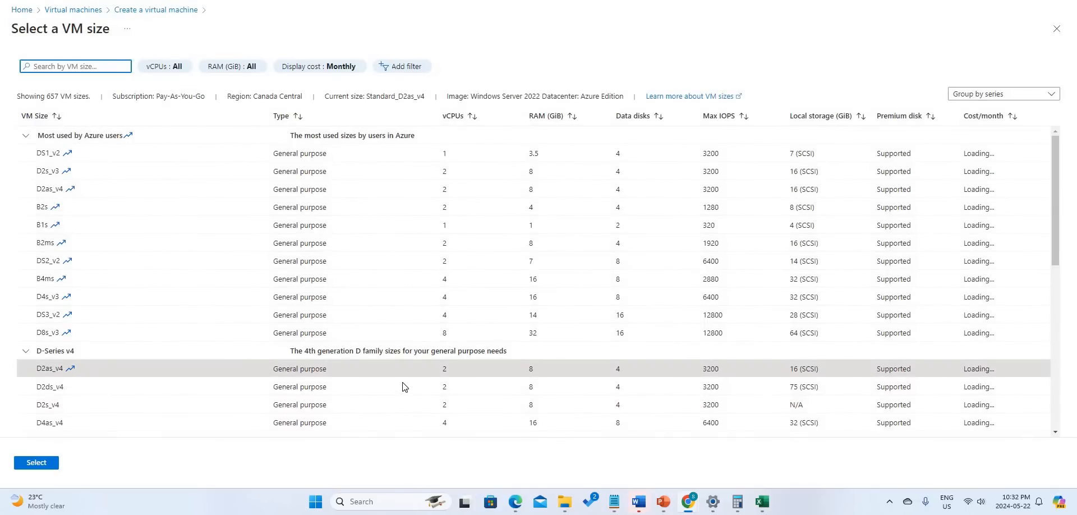
scroll(493, 269, "down", 1)
scroll(730, 292, "up", 1)
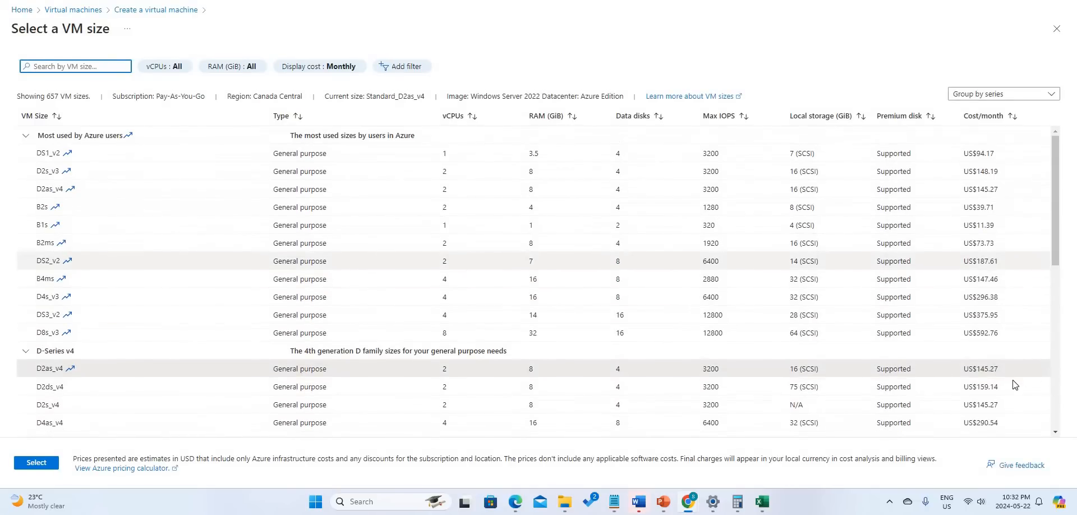
left_click(978, 373)
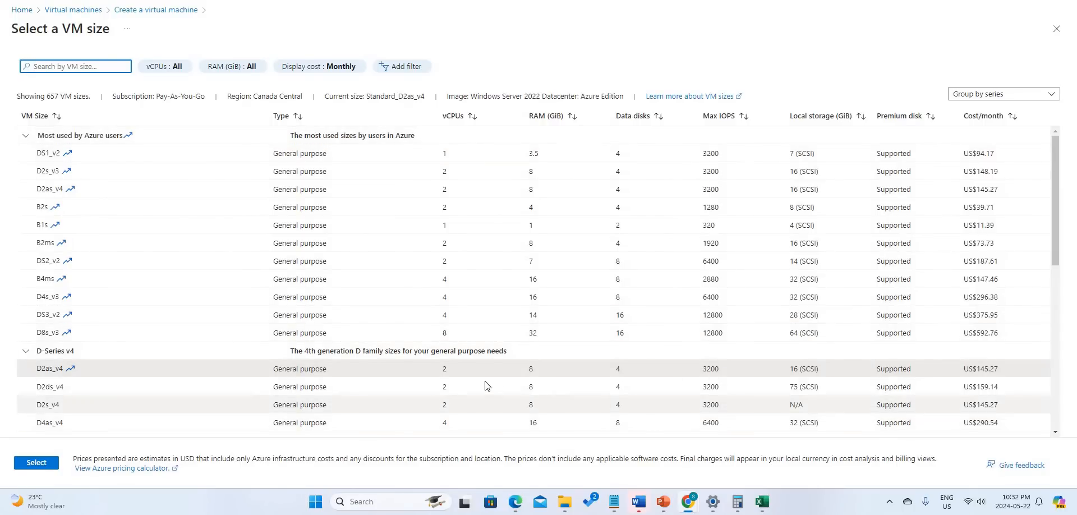
scroll(485, 385, "down", 1)
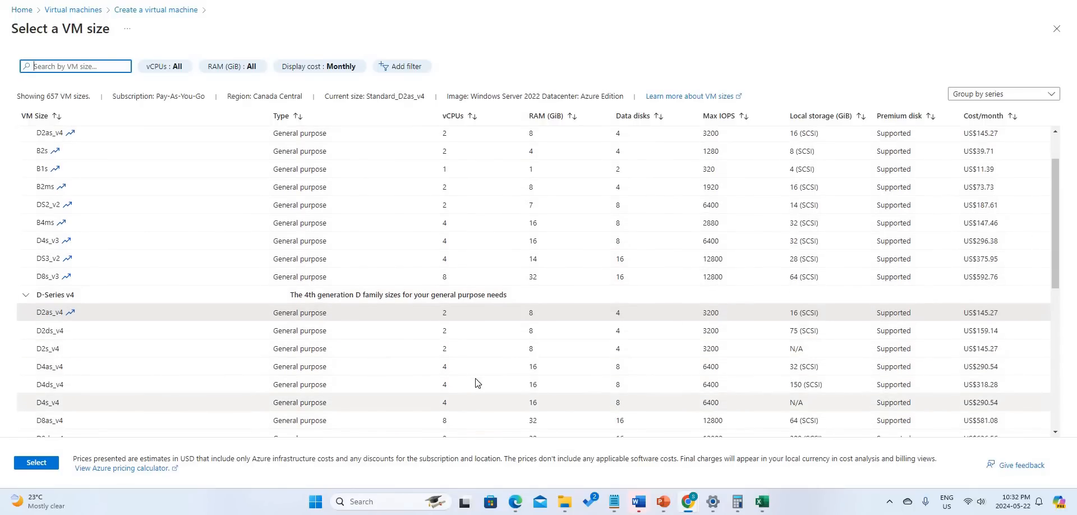
left_click(417, 371)
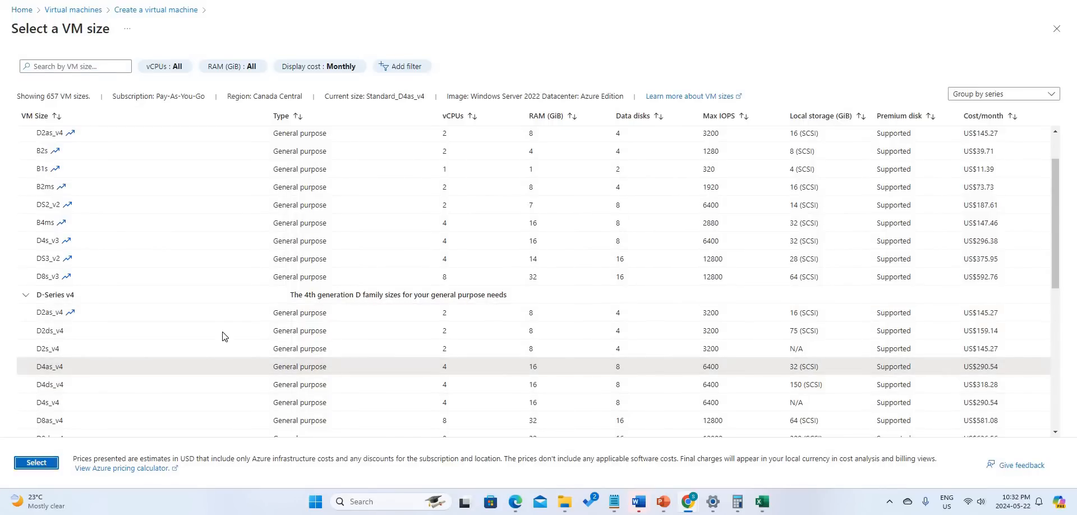
Set up the administrator account with the username SSTAdmin, and enter and confirm the account password.
scroll(197, 263, "down", 2)
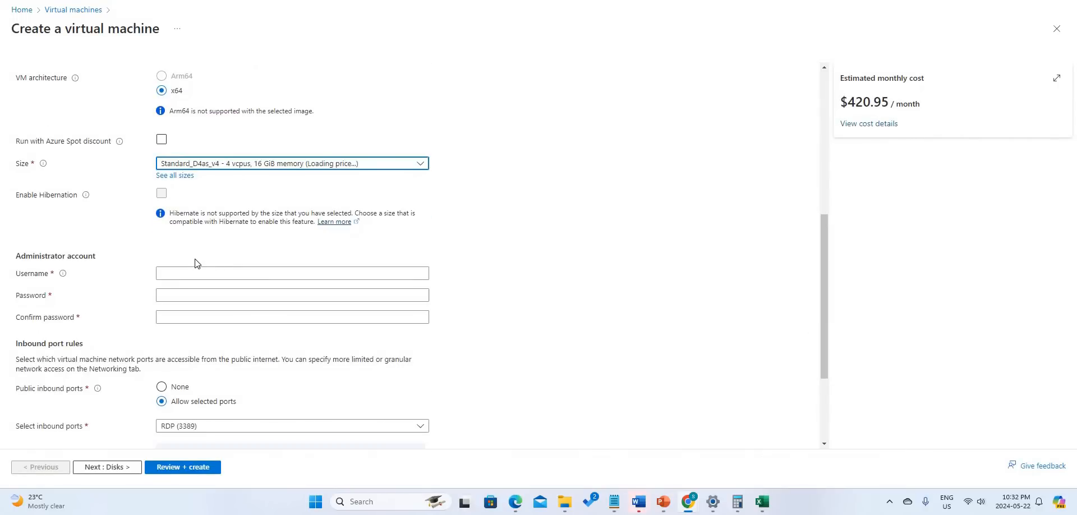
scroll(183, 238, "down", 1)
left_click(207, 239)
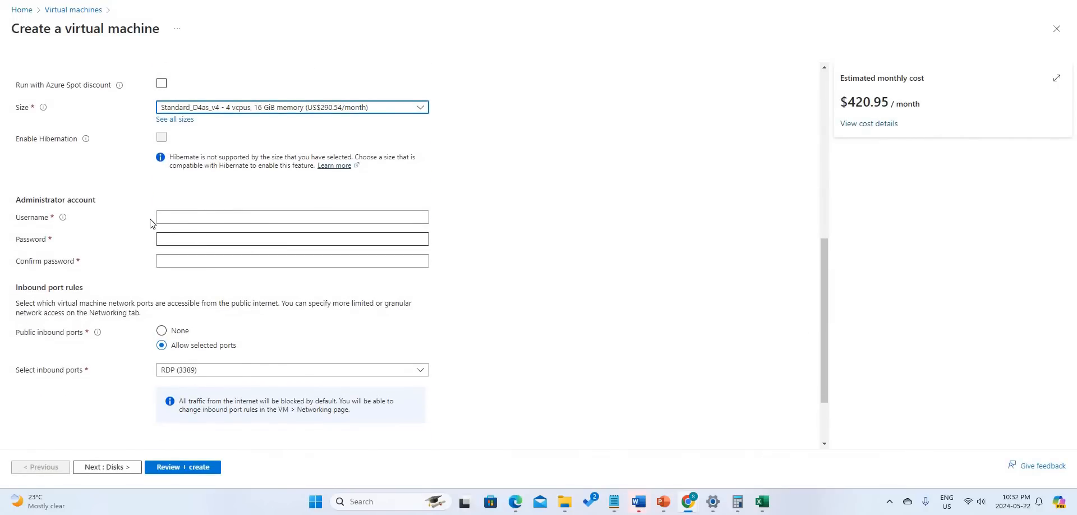
left_click(176, 218)
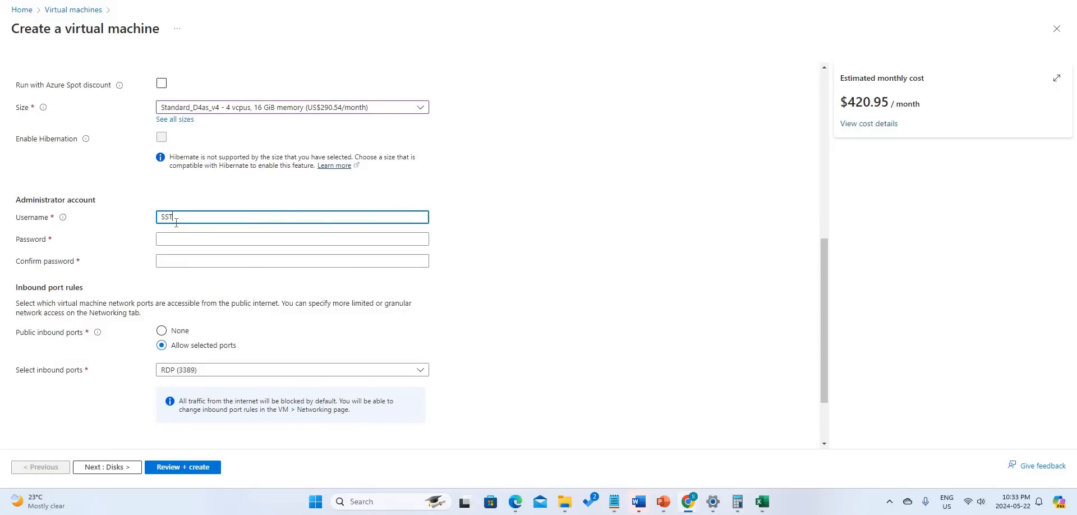
type("SSTAdmin")
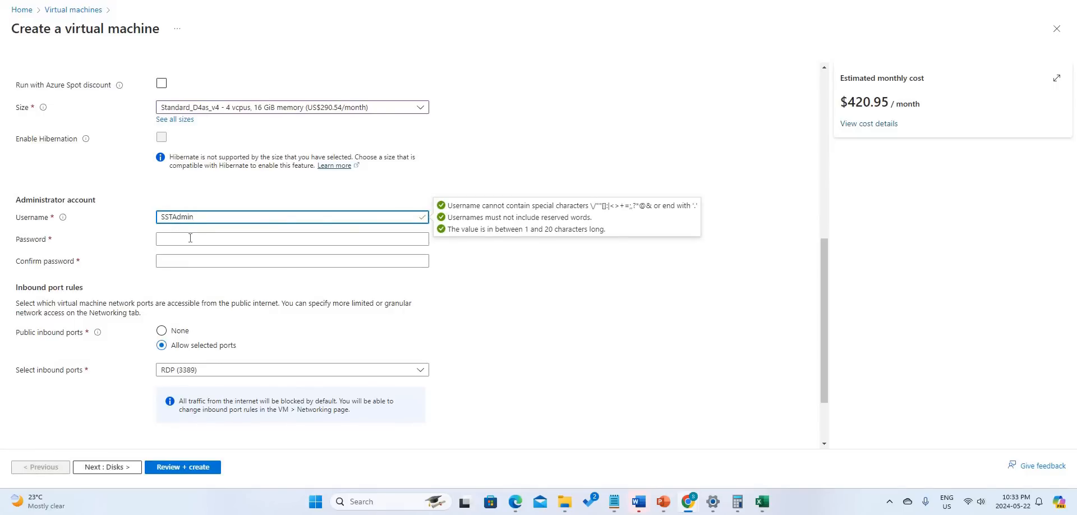
left_click(190, 238)
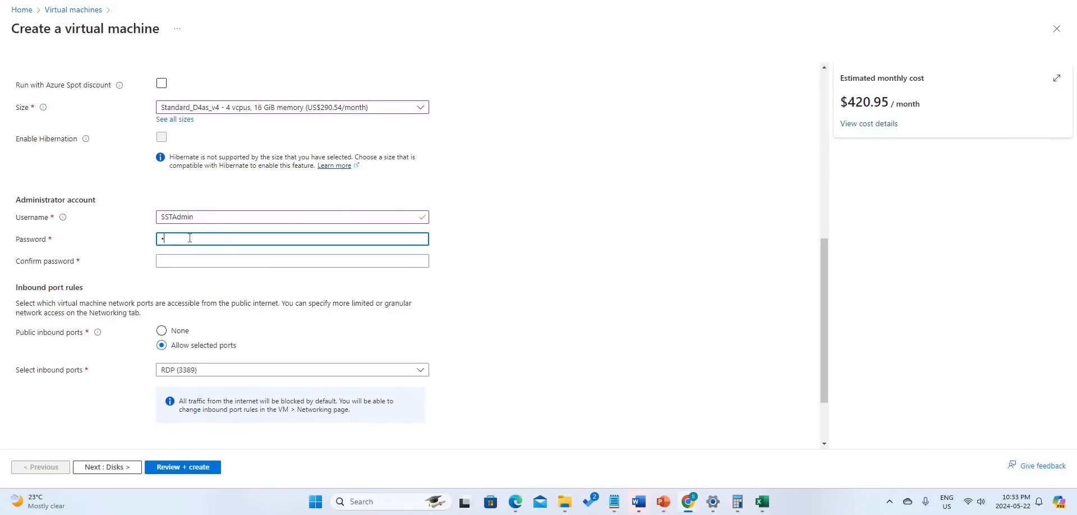
type("••••••")
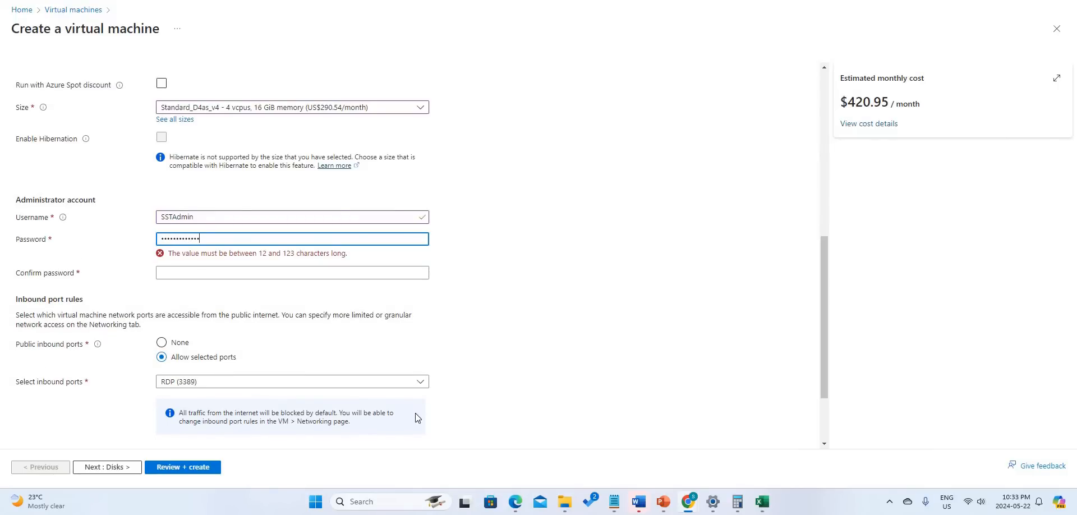
type("•••")
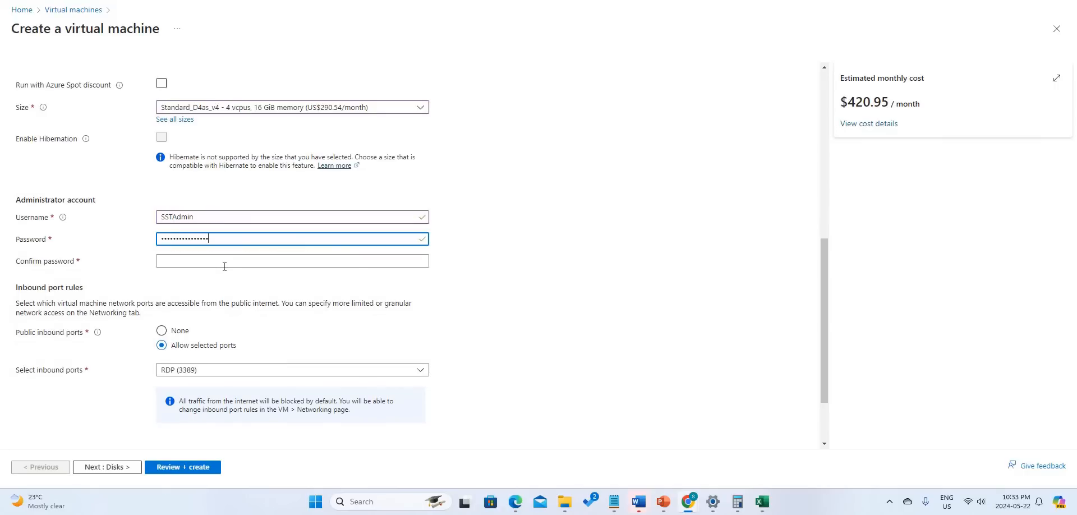
left_click(224, 266)
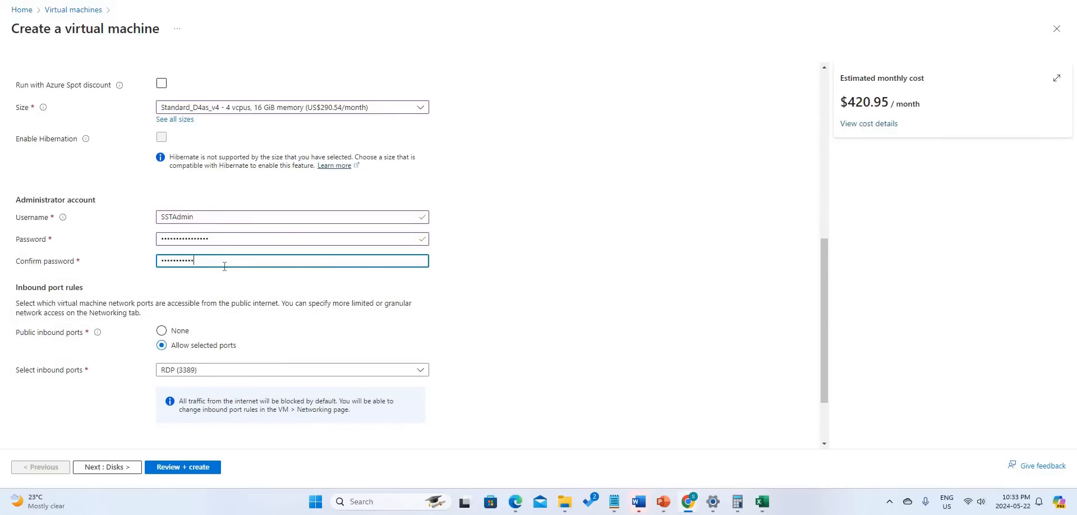
type("••••••••••••••••")
Read the explanation of public inbound ports and set them to None.
scroll(205, 367, "down", 1)
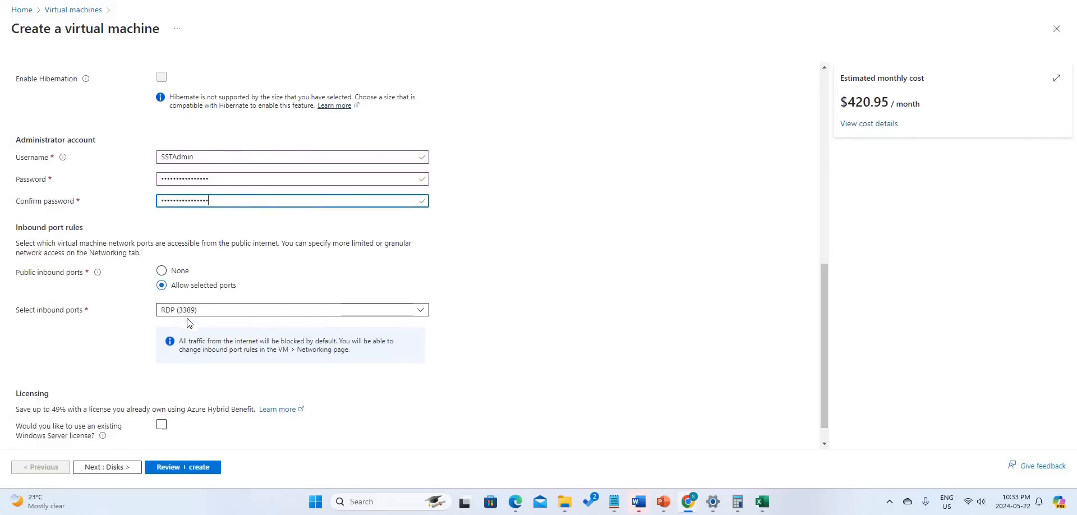
scroll(188, 324, "down", 1)
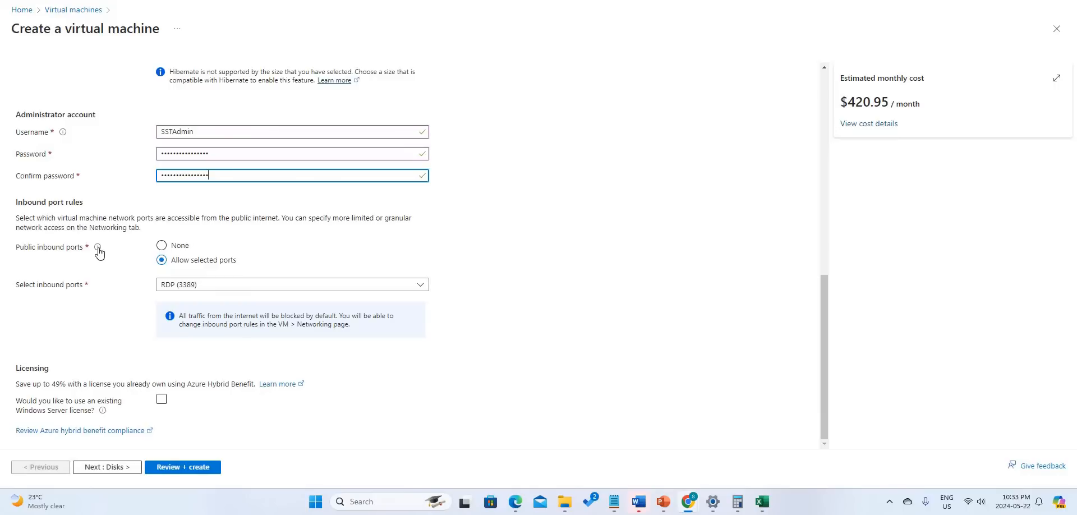
mouse_move(98, 249)
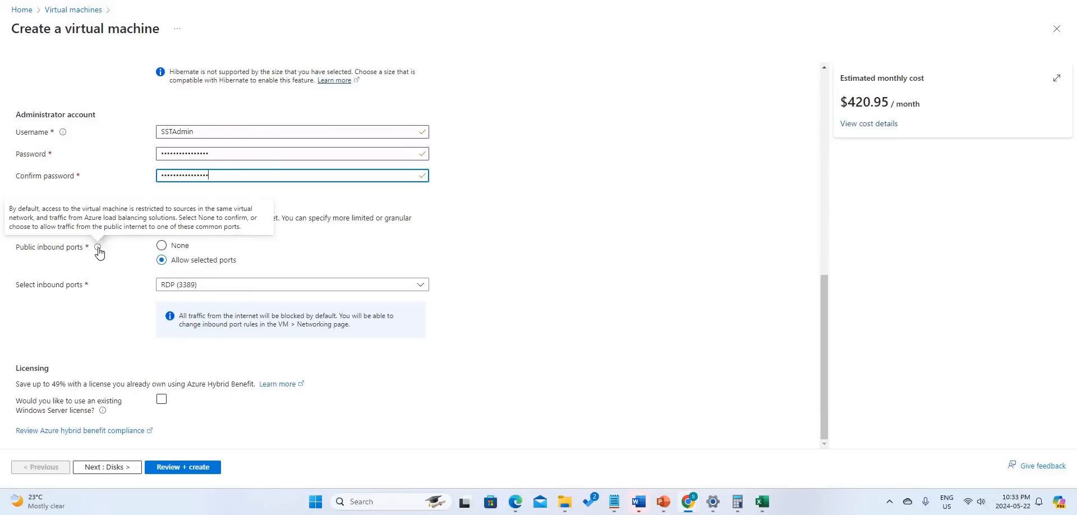
left_click(171, 252)
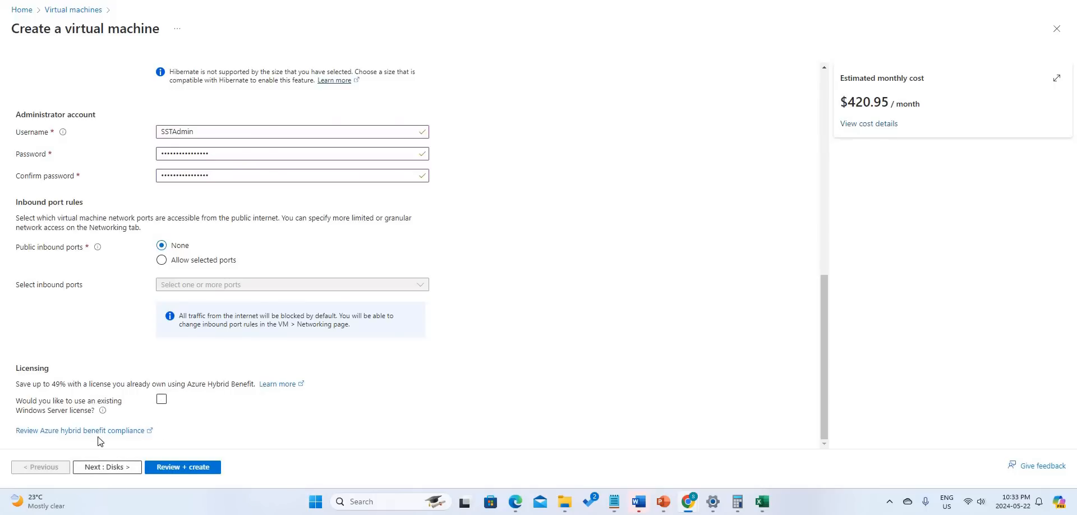
Proceed to the disk settings, keep the OS disk size at Image default (127 GiB) and set the disk type to locally-redundant Standard HDD.
left_click(107, 466)
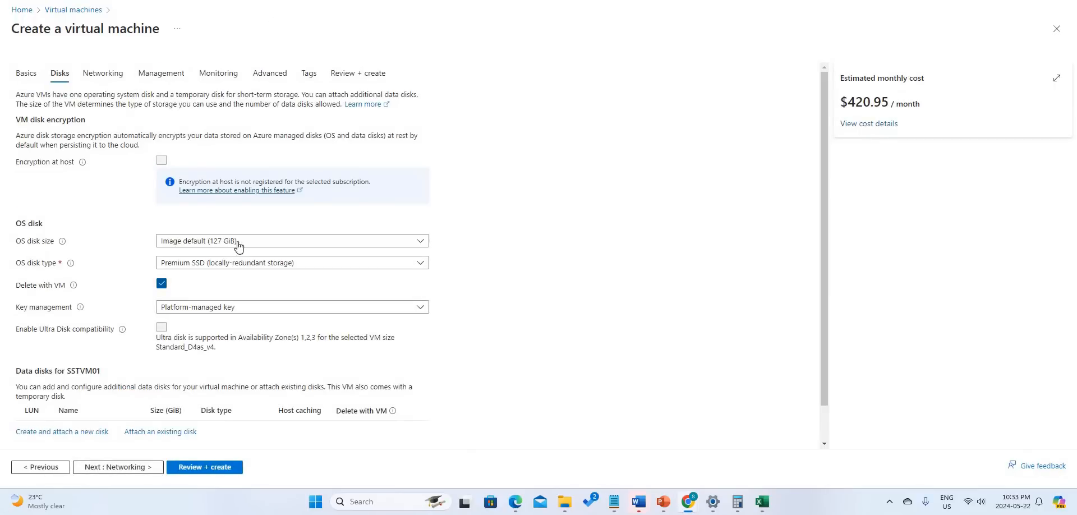
scroll(269, 225, "down", 1)
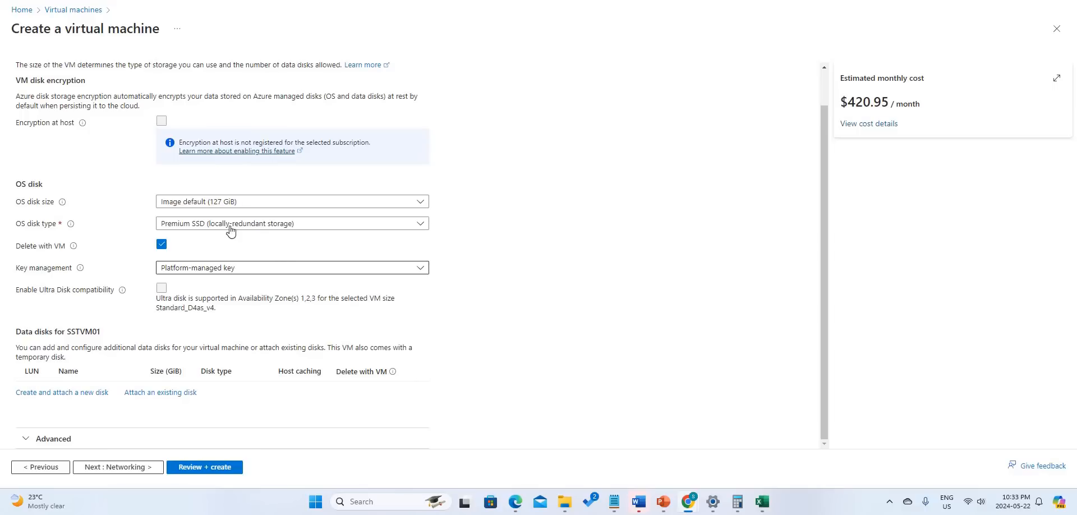
scroll(216, 227, "up", 1)
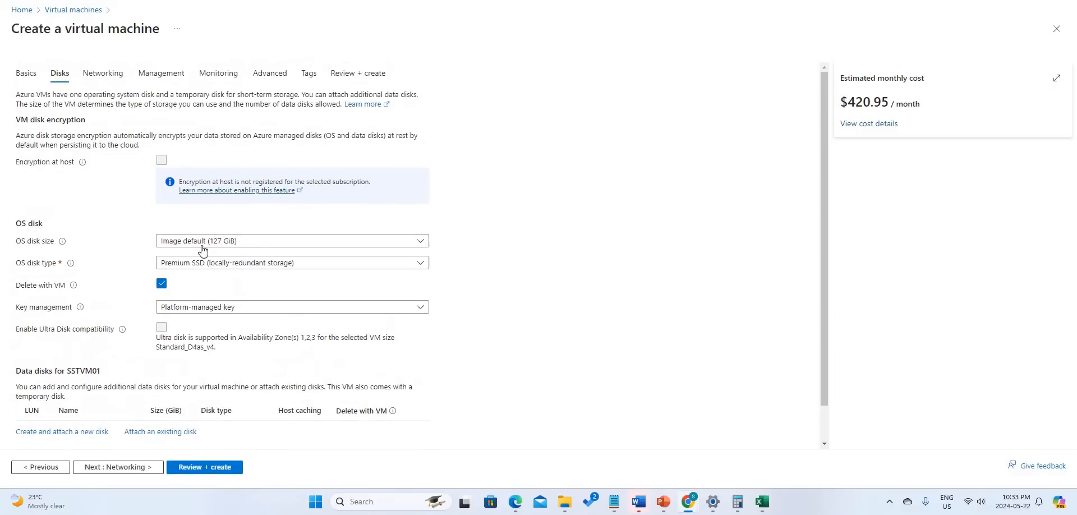
left_click(202, 243)
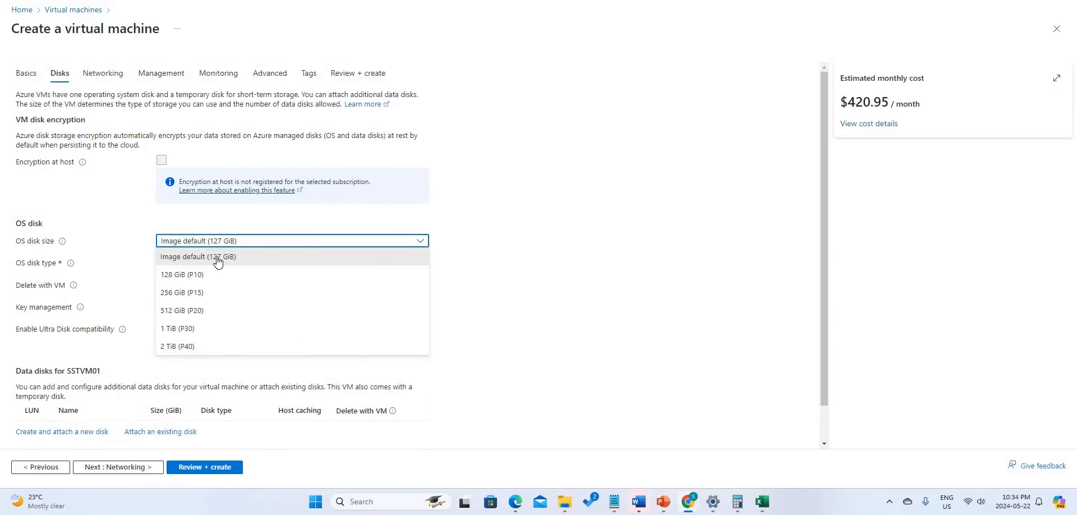
left_click(218, 257)
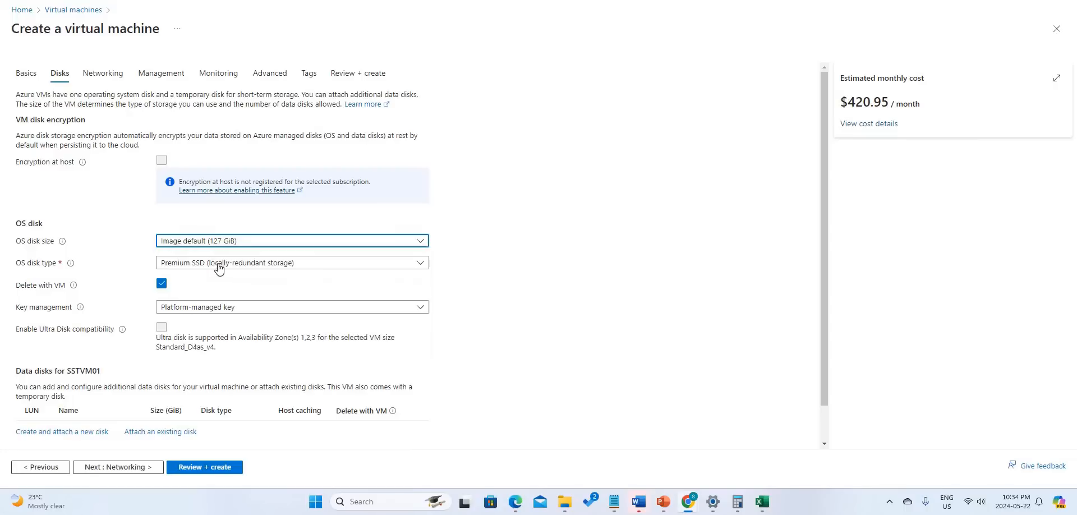
left_click(217, 268)
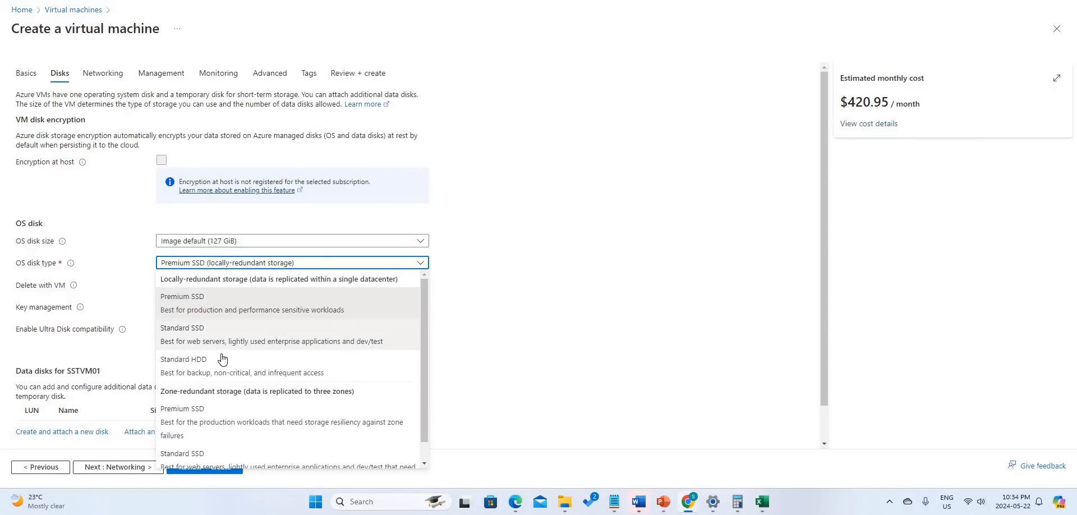
left_click(224, 361)
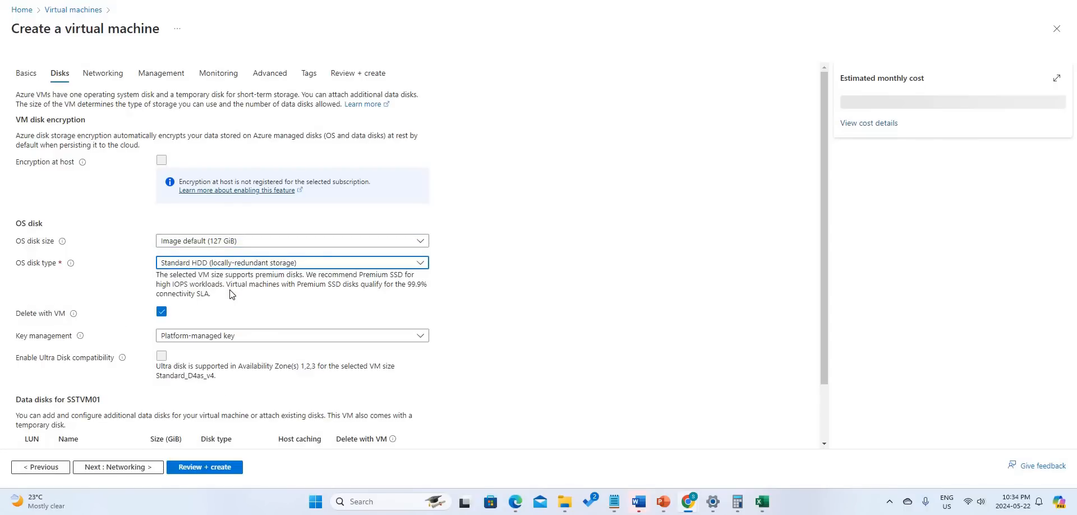
Read the explanation of disk key management and choose Platform-managed key for the OS disk.
scroll(112, 275, "down", 1)
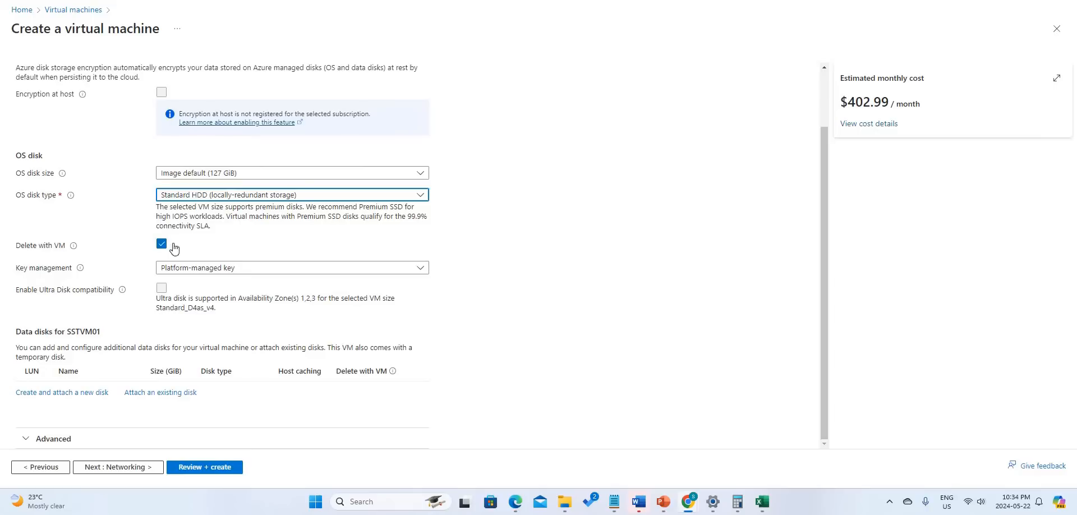
left_click(209, 274)
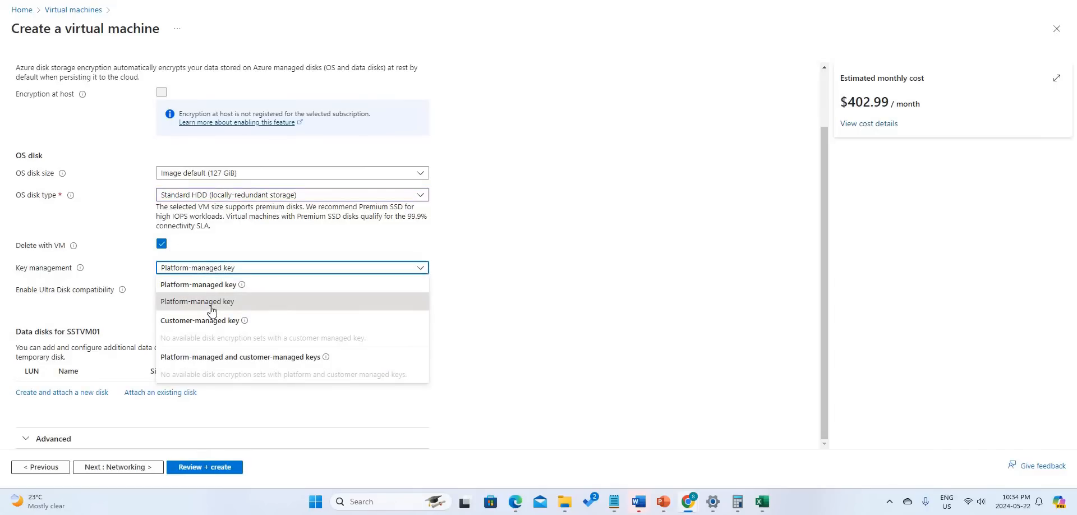
mouse_move(79, 270)
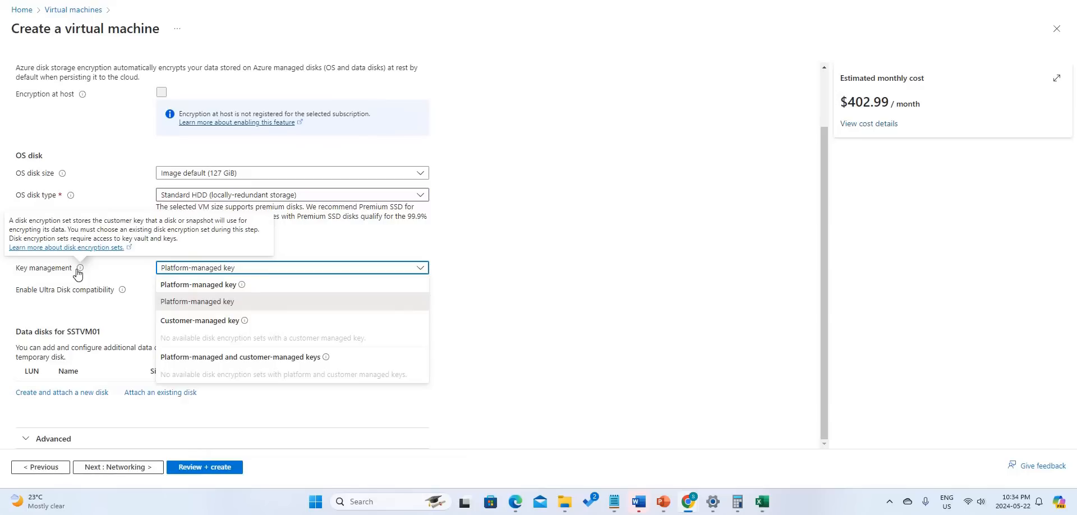
left_click(216, 315)
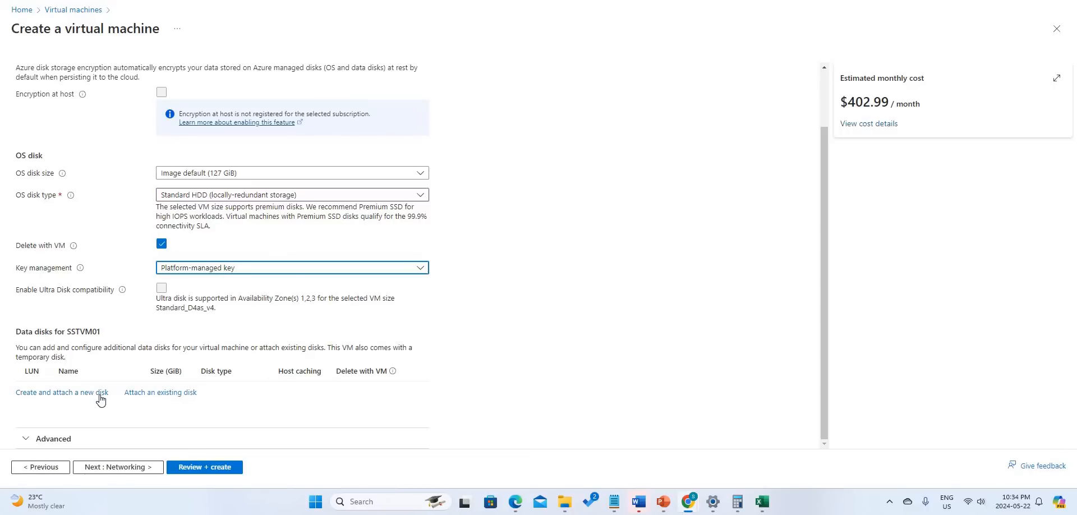
Proceed to the networking settings and check the virtual network, subnet and public IP choices, keeping the new SSTVM01-vnet, default subnet and SSTVM01-ip.
left_click(135, 467)
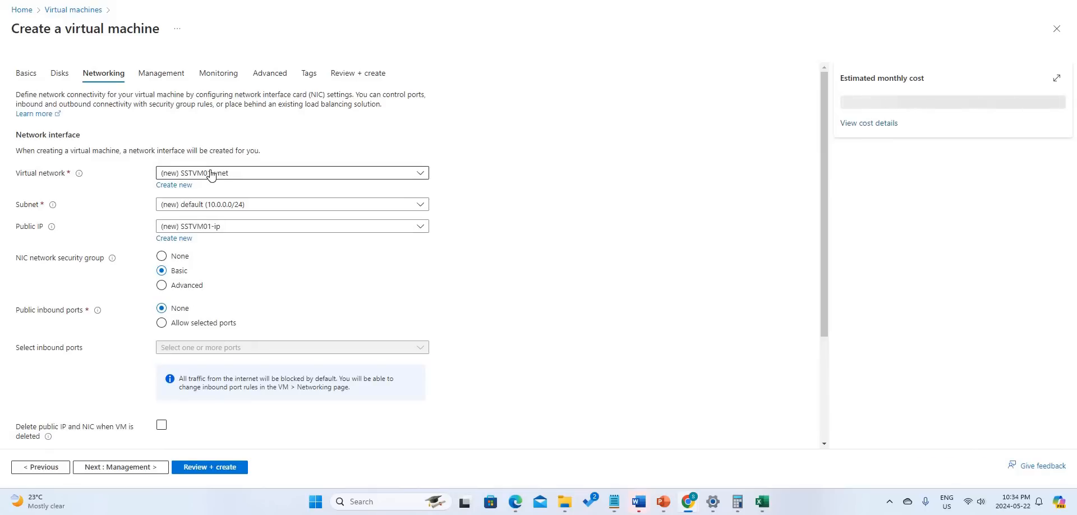
left_click(211, 174)
left_click(211, 174)
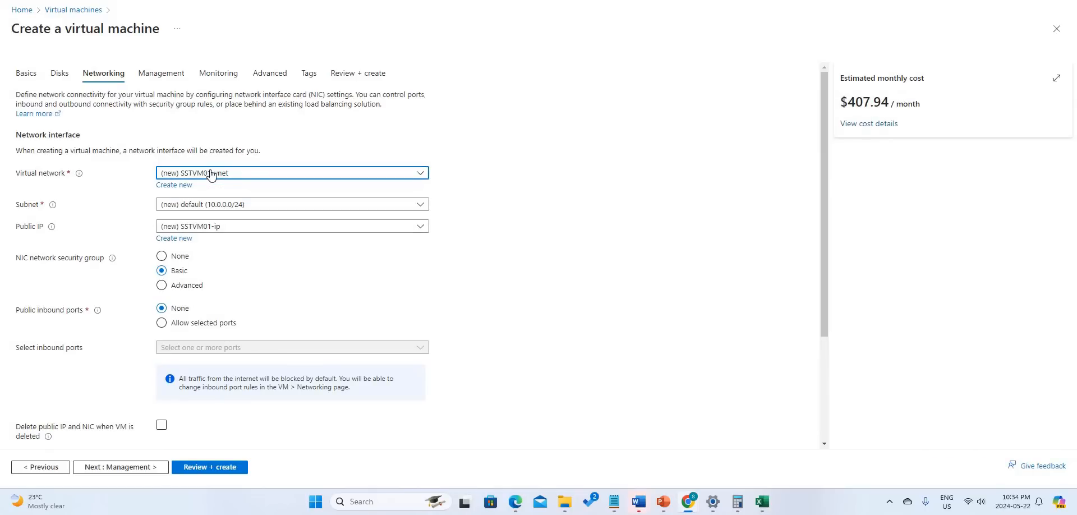
left_click(206, 205)
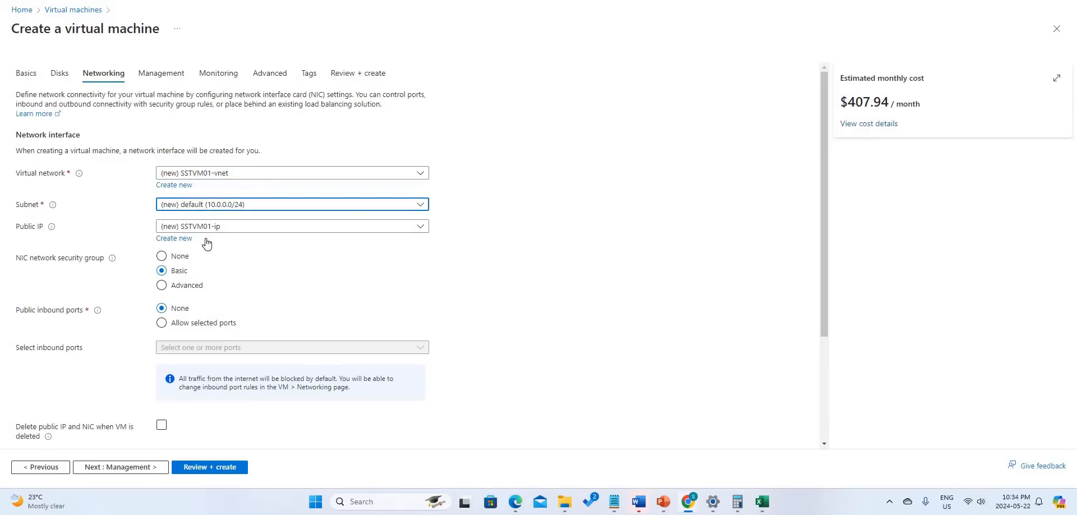
left_click(203, 235)
left_click(203, 230)
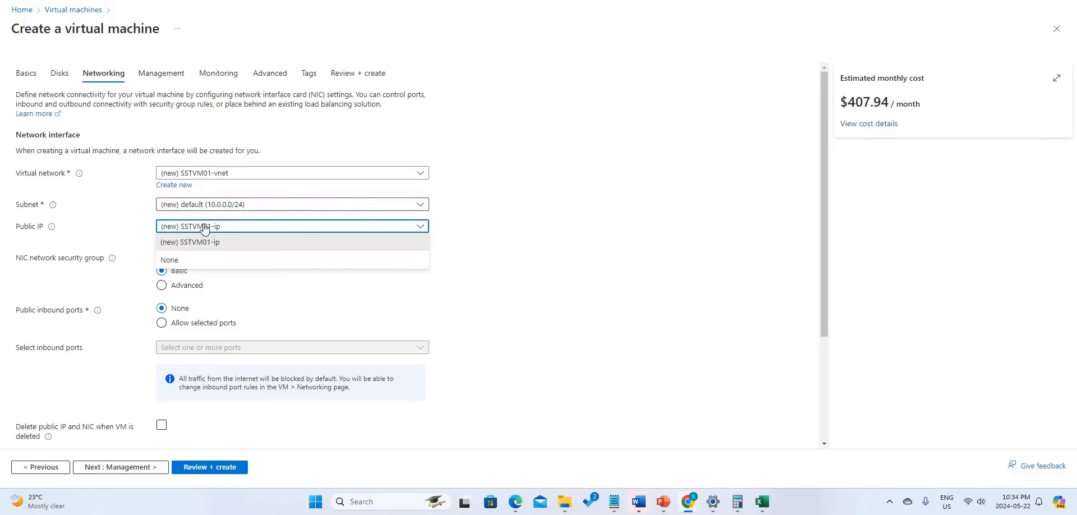
left_click(186, 223)
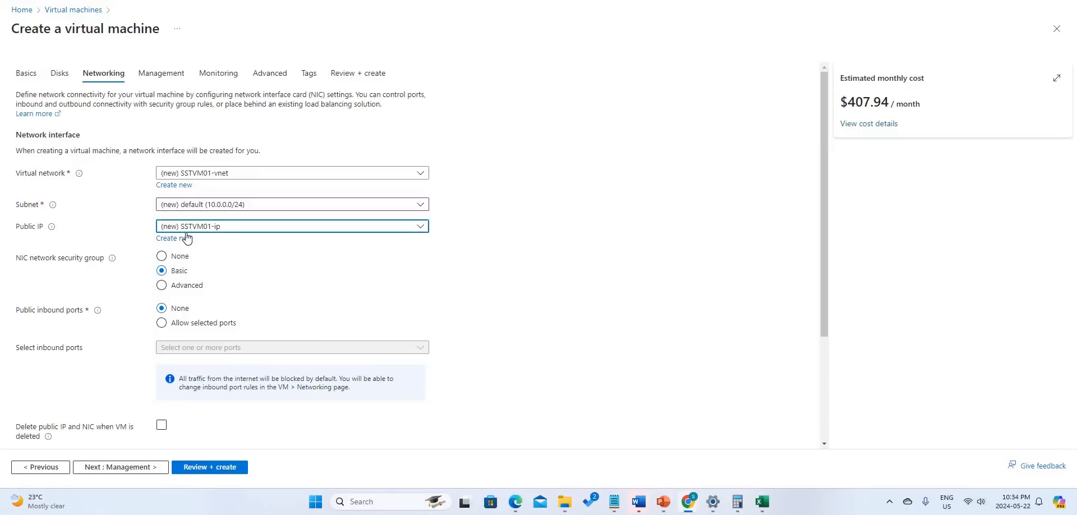
left_click(187, 231)
Set the NIC network security group to None and enable deleting the public IP and NIC when the VM is deleted.
left_click(181, 262)
left_click(180, 257)
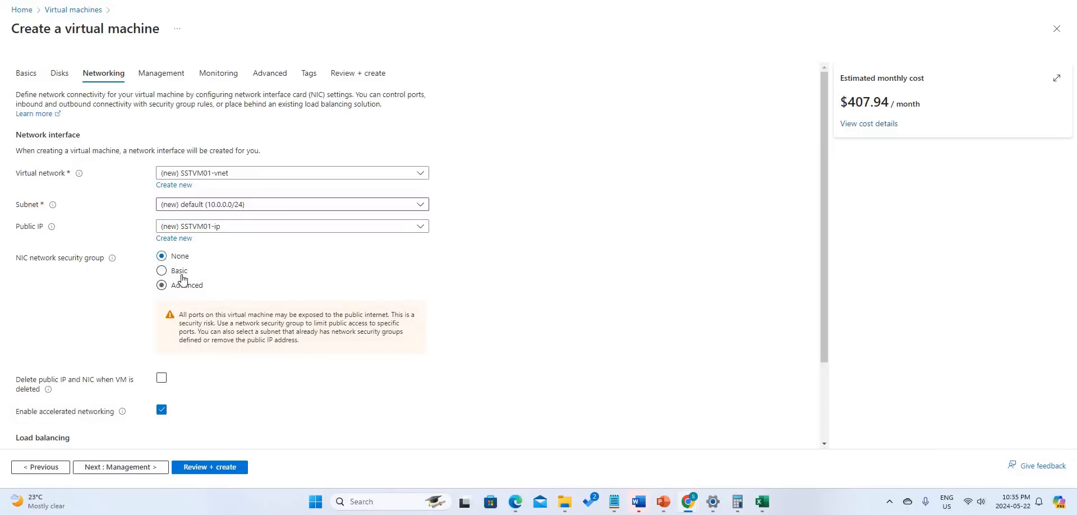
scroll(184, 282, "down", 1)
scroll(204, 352, "down", 1)
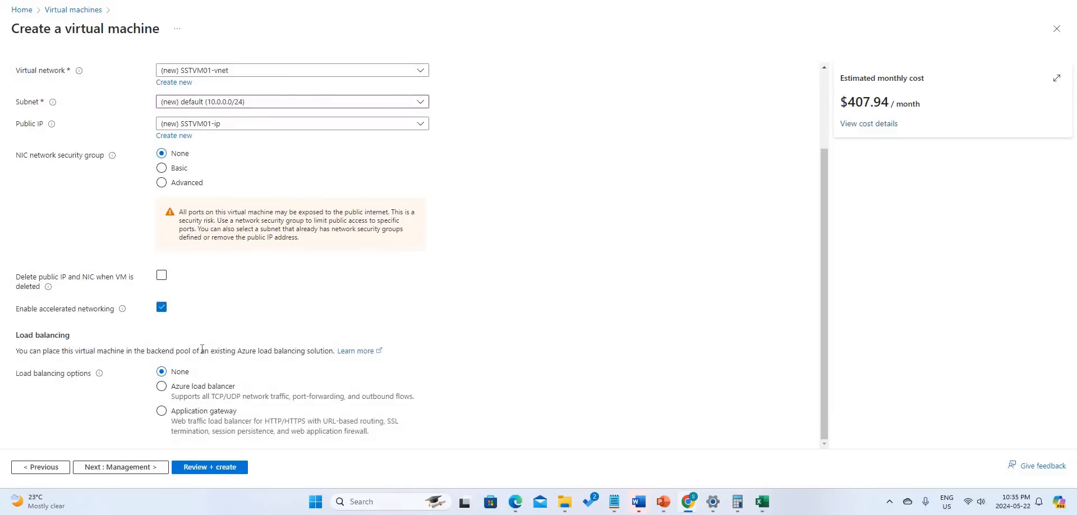
left_click(161, 275)
Proceed to the management settings and examine the hotpatch information and the patch orchestration options for guest OS updates.
left_click(128, 468)
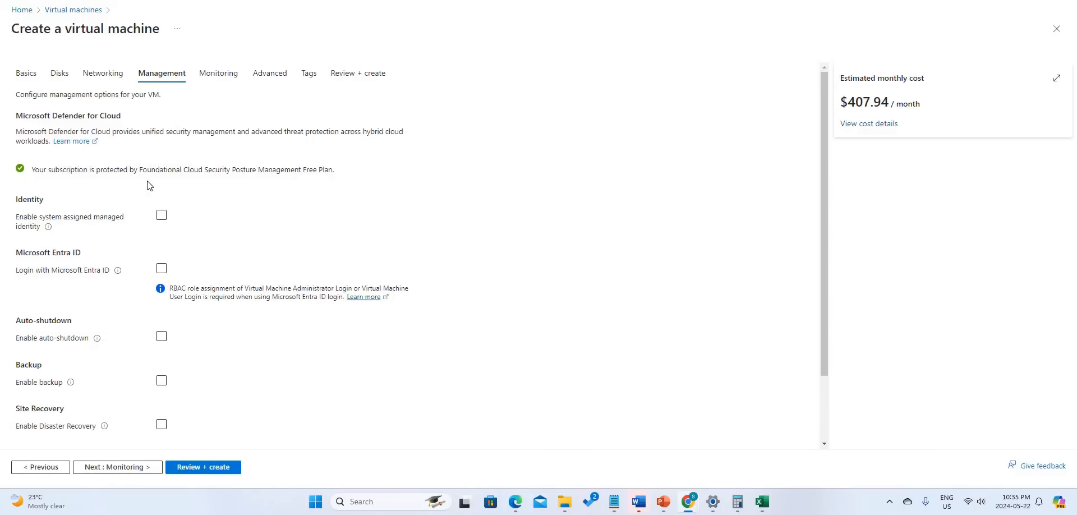
scroll(163, 258, "down", 3)
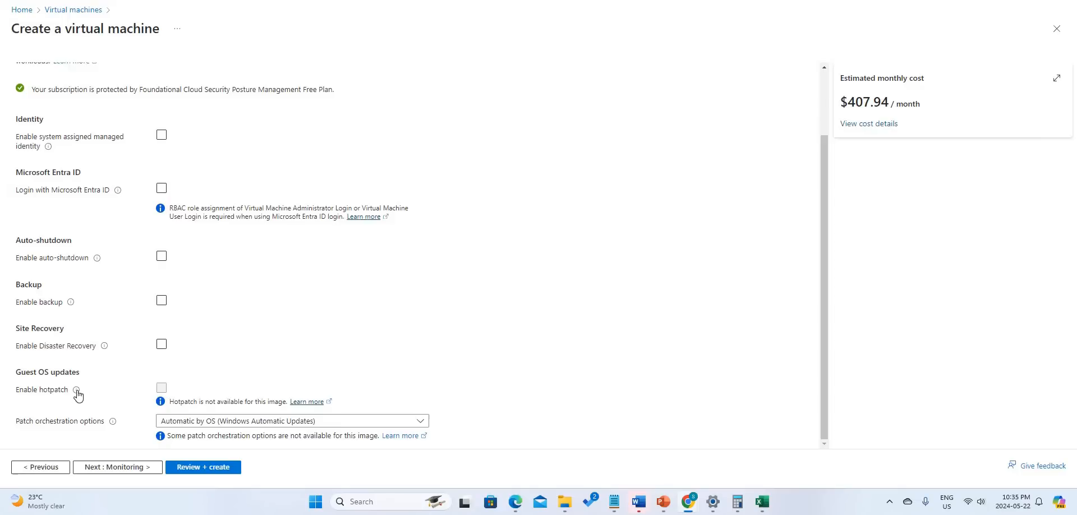
mouse_move(78, 392)
left_click(258, 422)
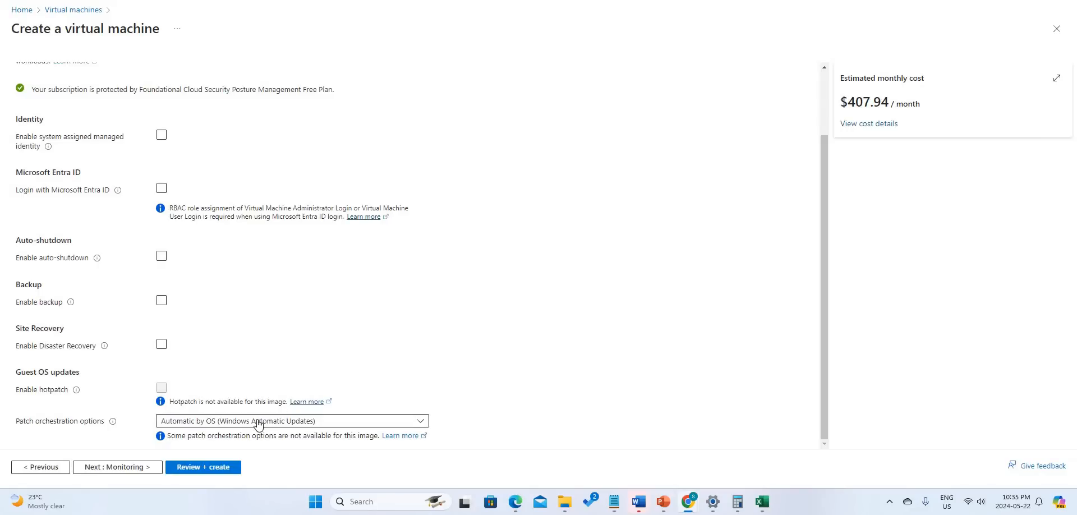
left_click(236, 375)
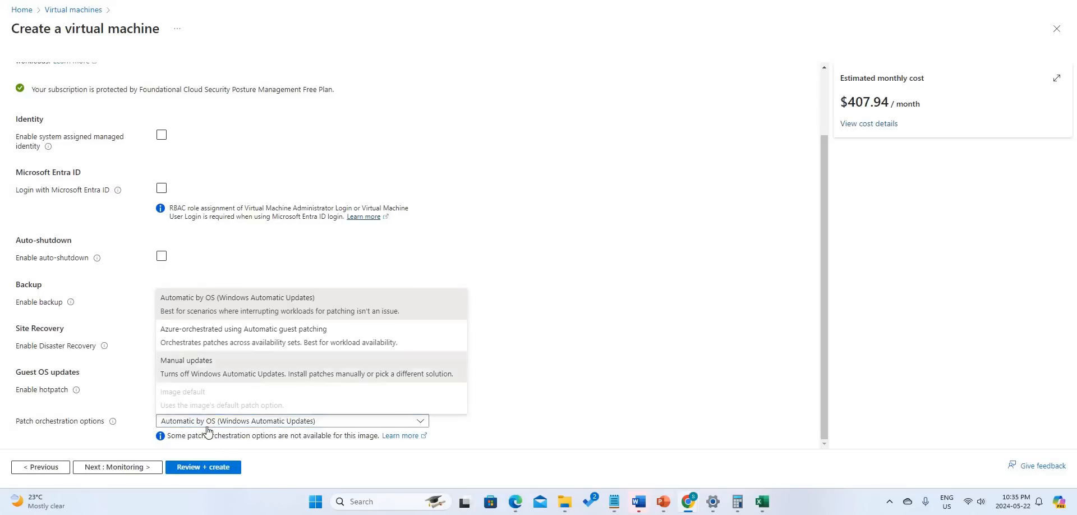
Go through the monitoring and advanced settings, keeping boot diagnostics with a managed storage account, and continue to the tags.
left_click(130, 470)
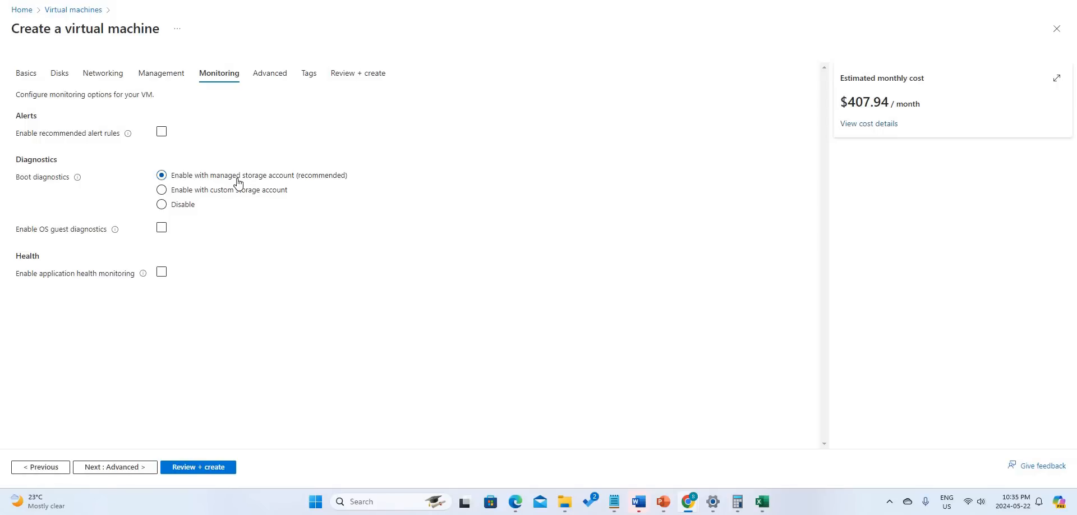
left_click(124, 470)
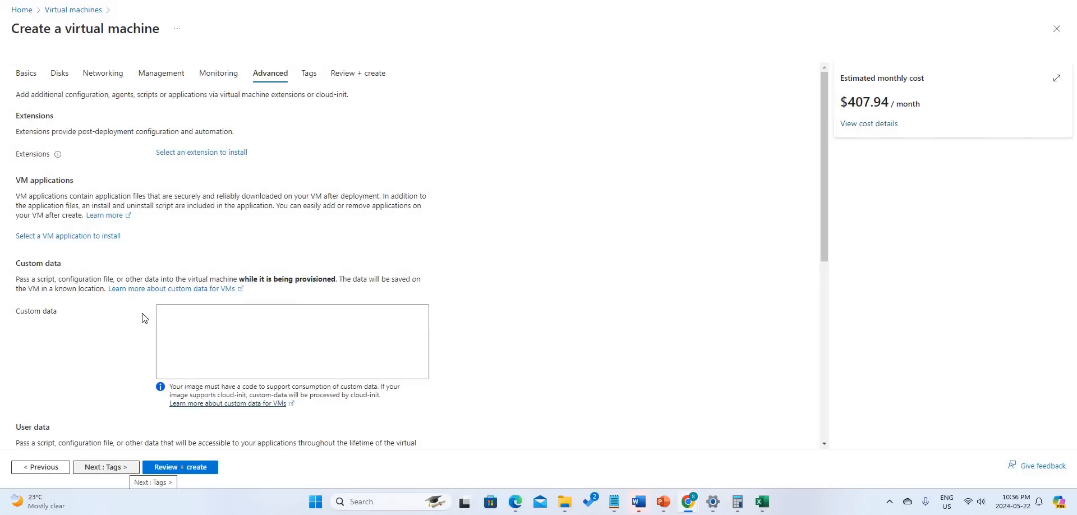
scroll(145, 319, "down", 2)
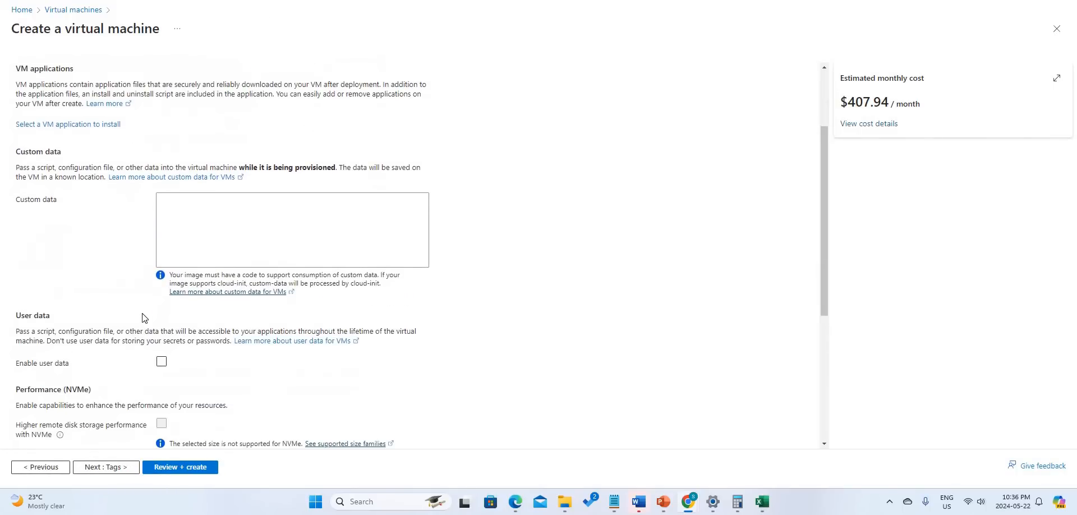
scroll(143, 317, "down", 5)
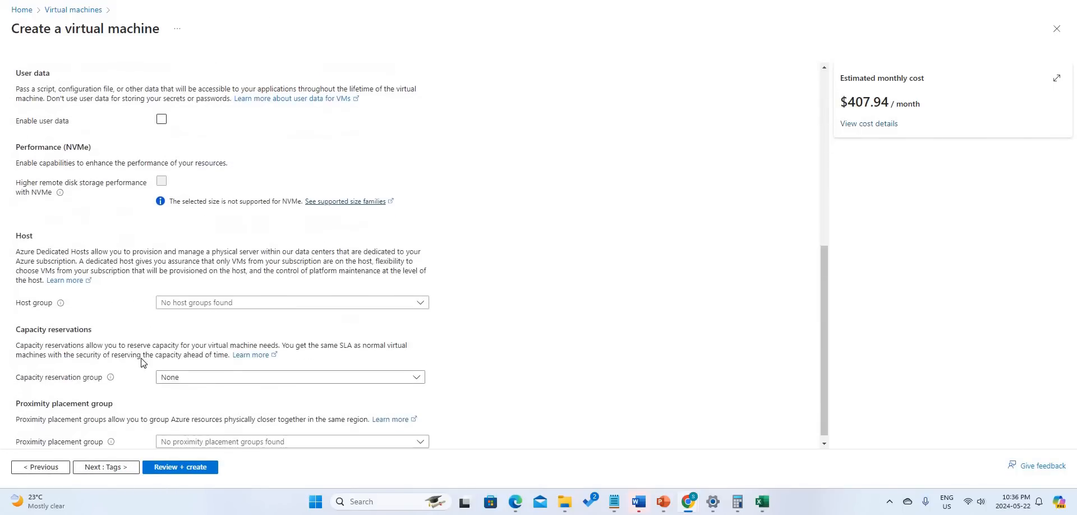
left_click(110, 469)
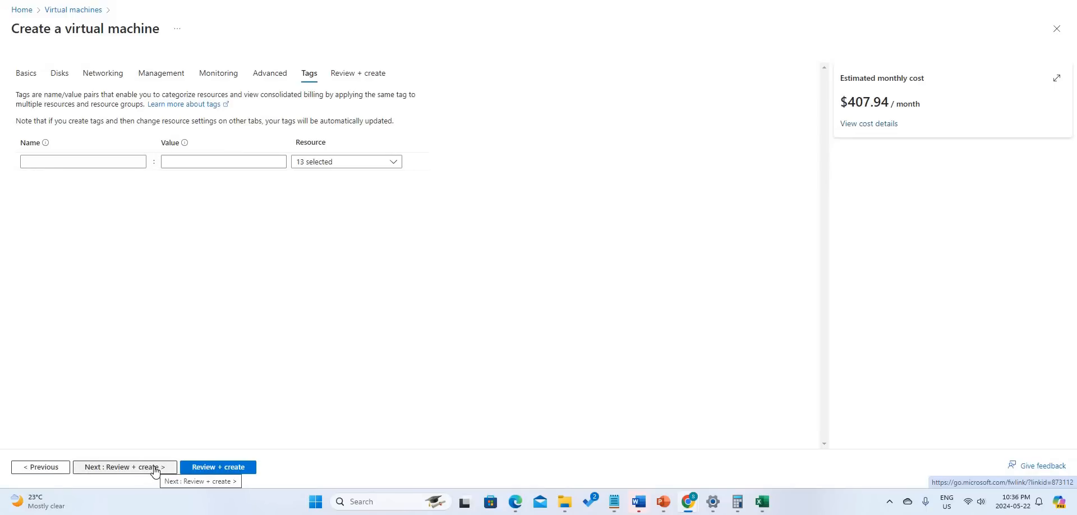
Validate the configuration, review the summary of basics, disks, networking and management, and create the virtual machine.
left_click(119, 467)
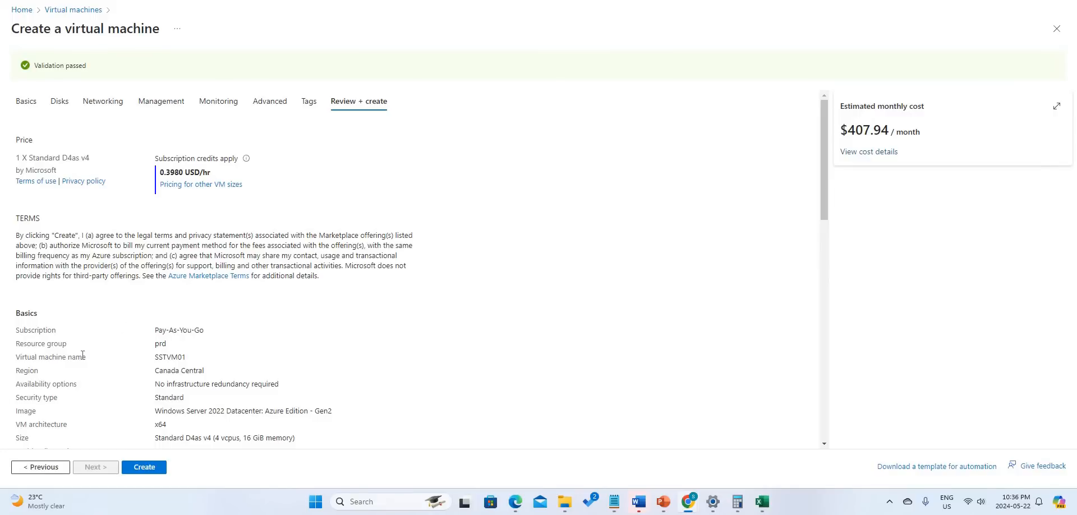
scroll(181, 354, "down", 3)
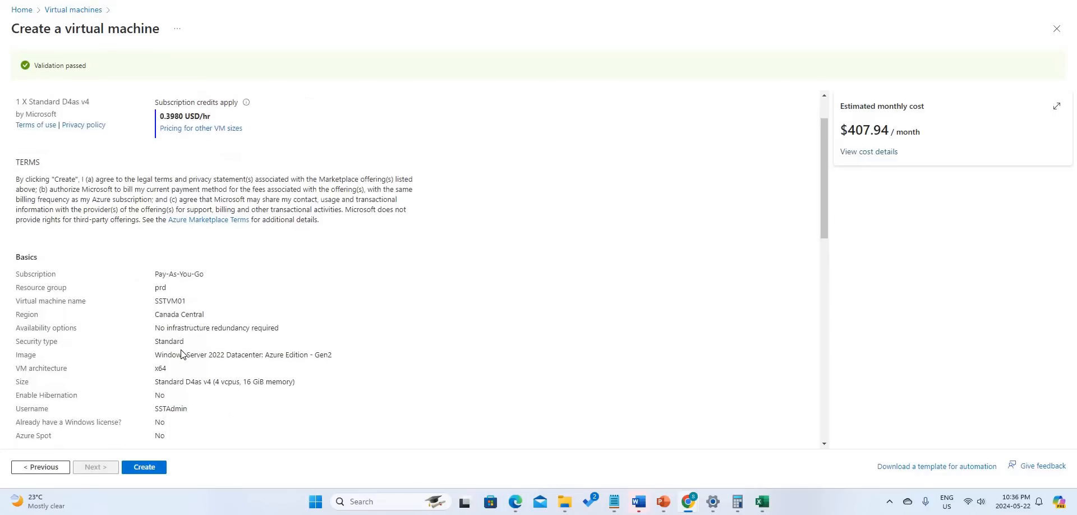
scroll(181, 353, "down", 4)
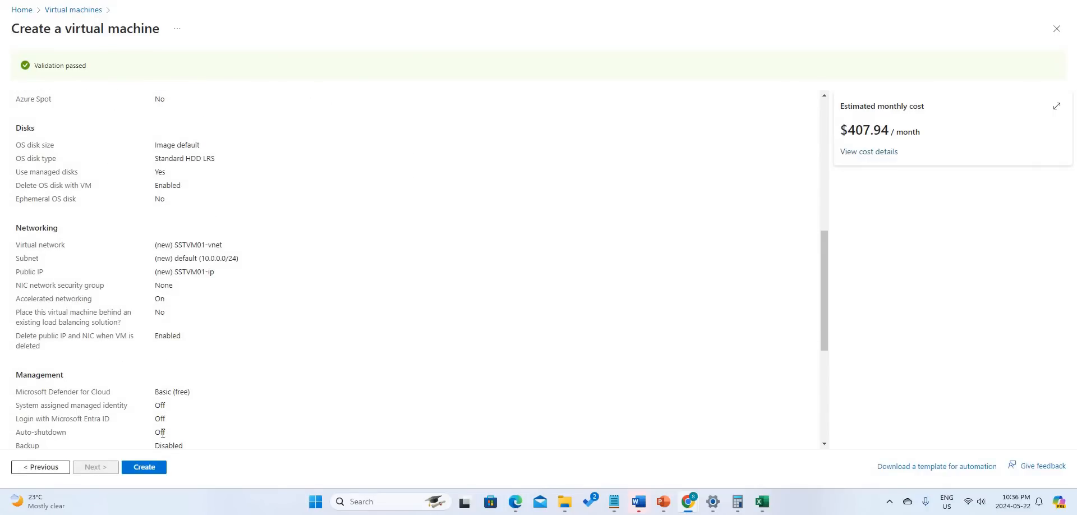
scroll(159, 438, "down", 5)
left_click(144, 467)
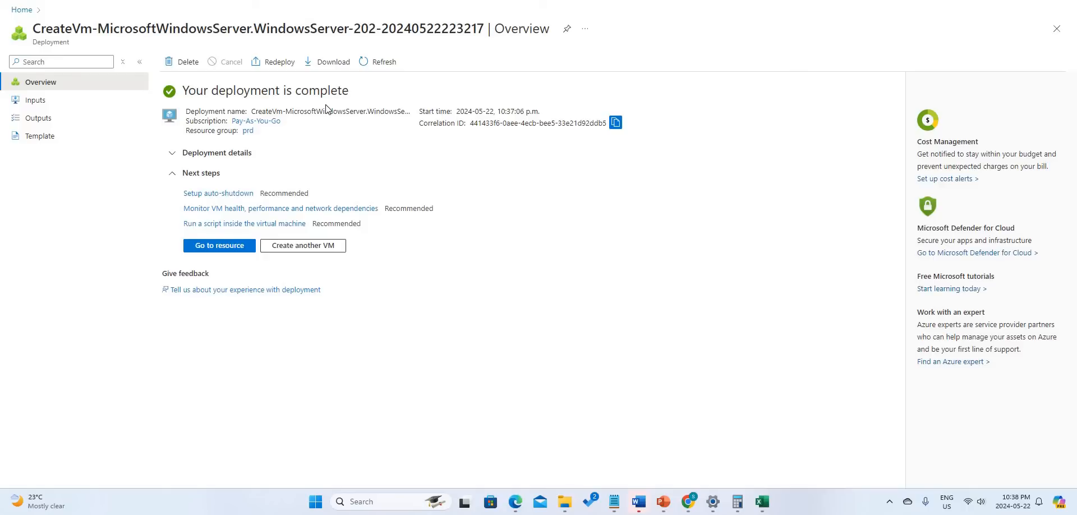
Open the deployed SSTVM01 resource from the finished deployment and examine its overview properties.
left_click_drag(188, 90, 325, 111)
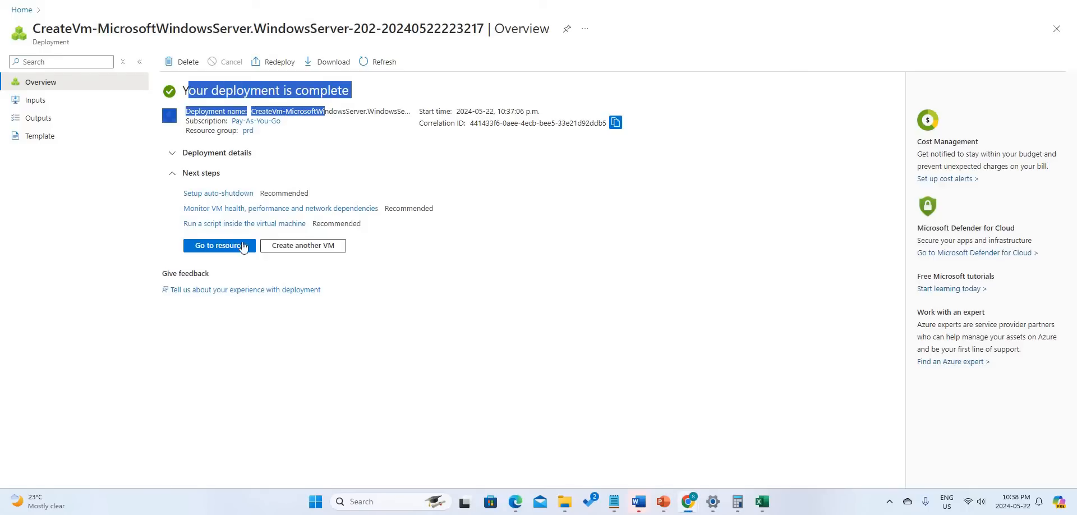
left_click(218, 249)
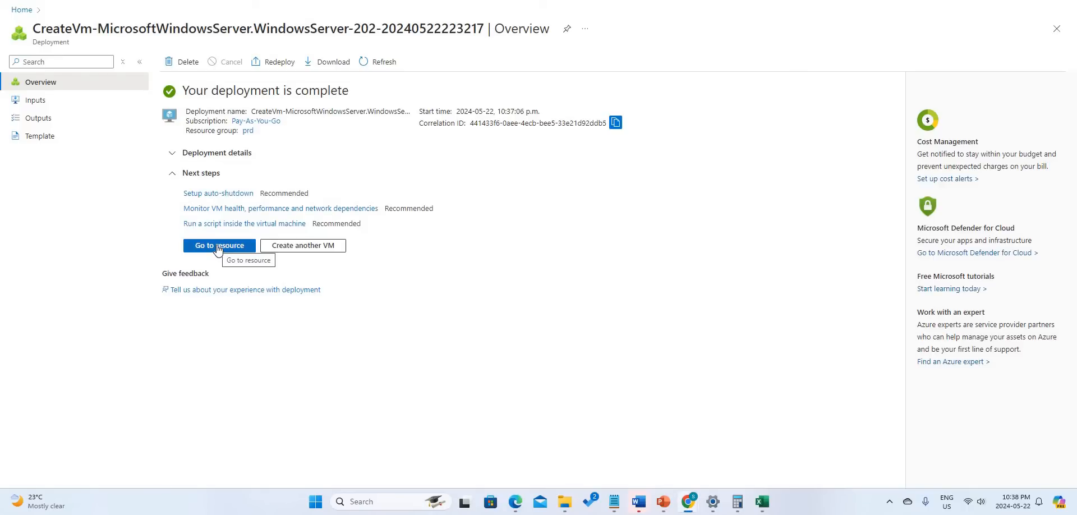
left_click(217, 245)
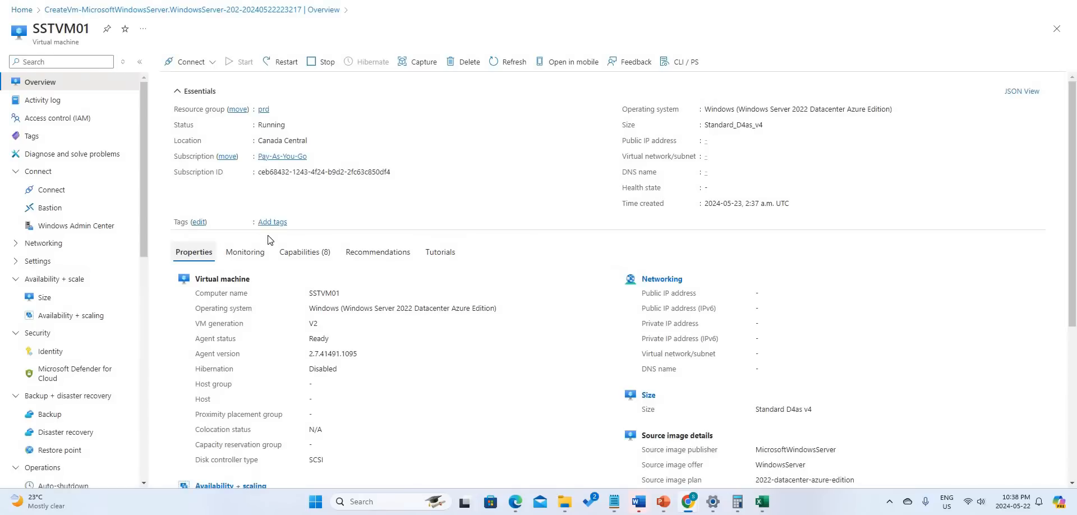
scroll(264, 228, "down", 4)
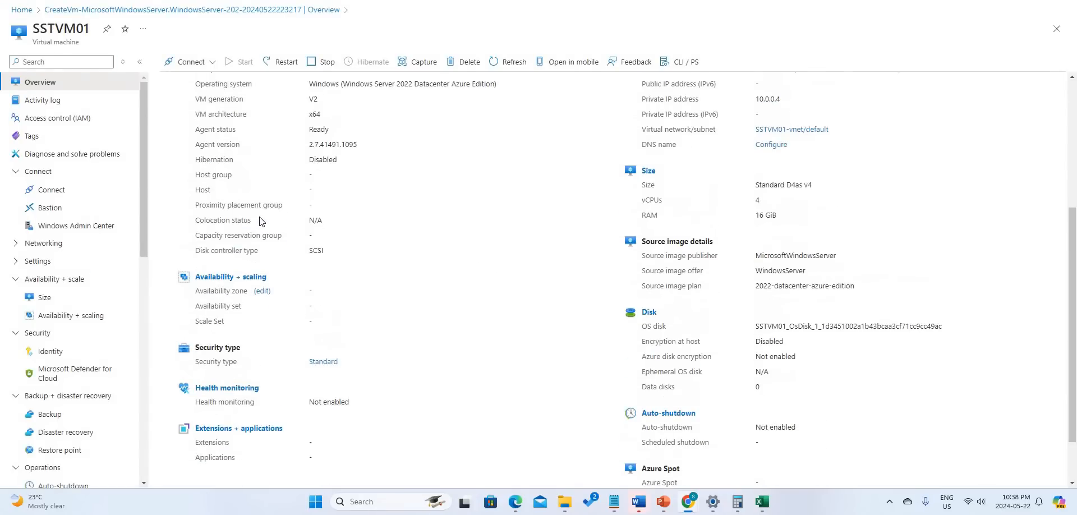
Examine the connection options and the private IP address in the virtual machine's overview properties.
scroll(238, 173, "up", 1)
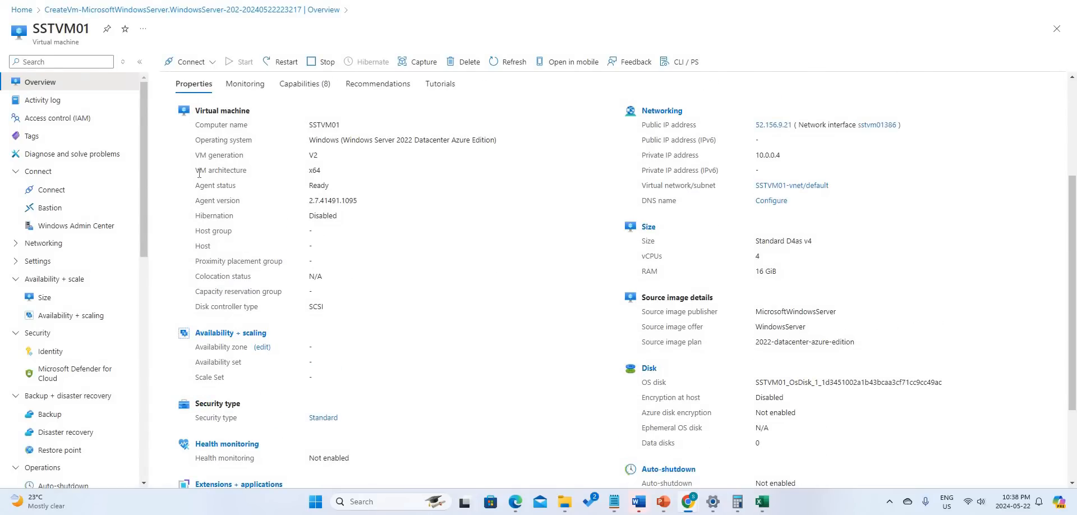
left_click(210, 64)
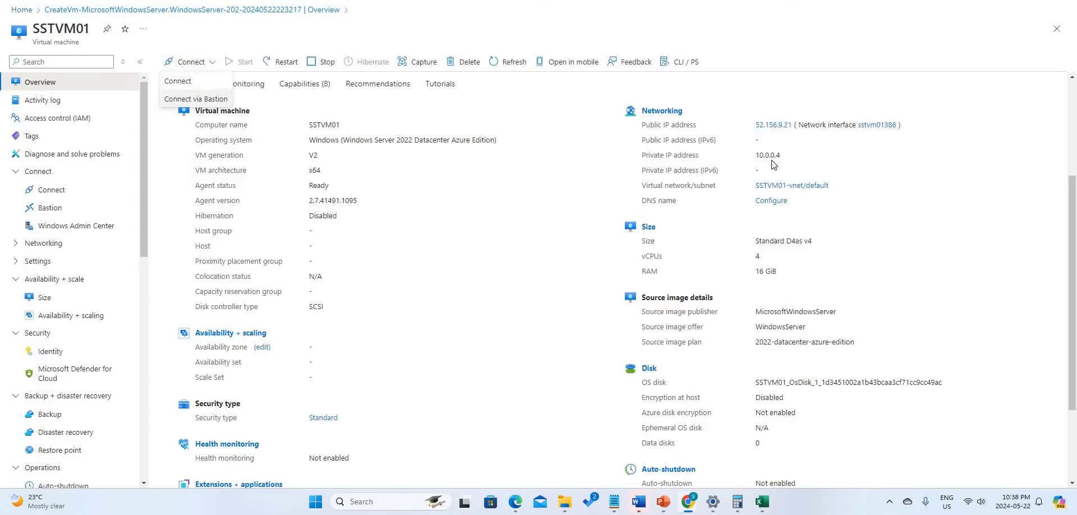
double_click(750, 159)
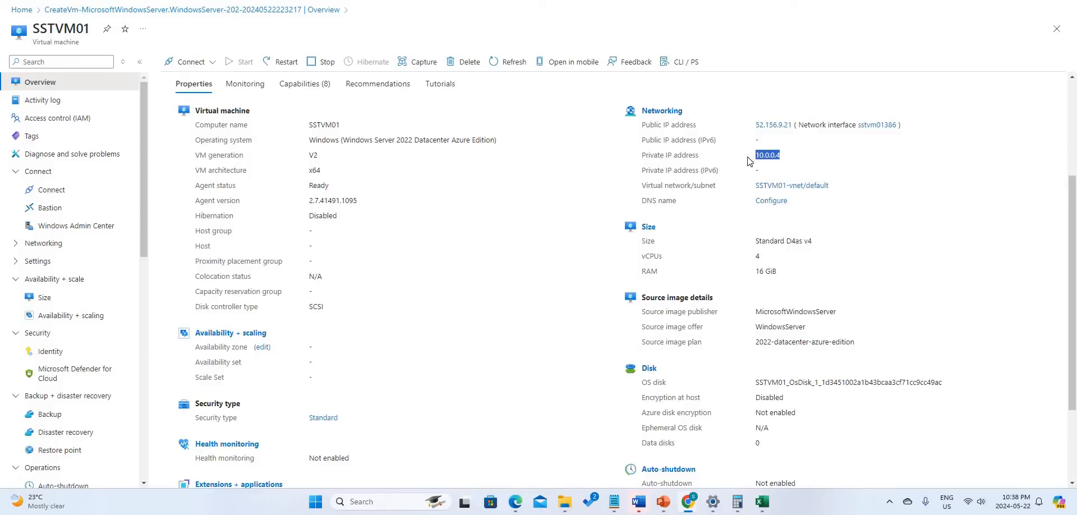
left_click(748, 161)
Open Remote Desktop Connection on the local PC and try to connect to the VM's public IP address 52.156.9.21.
left_click(361, 500)
type("re")
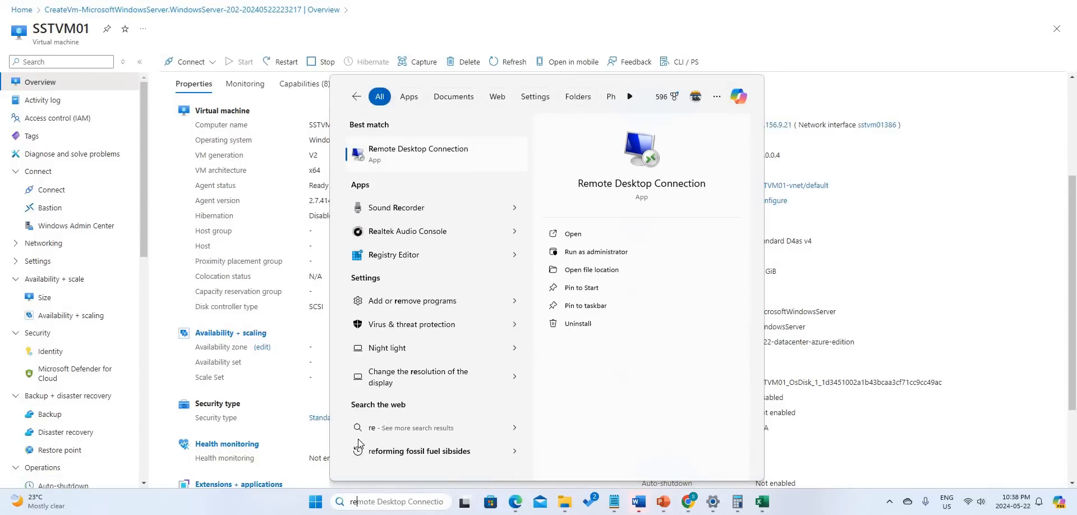
left_click(584, 235)
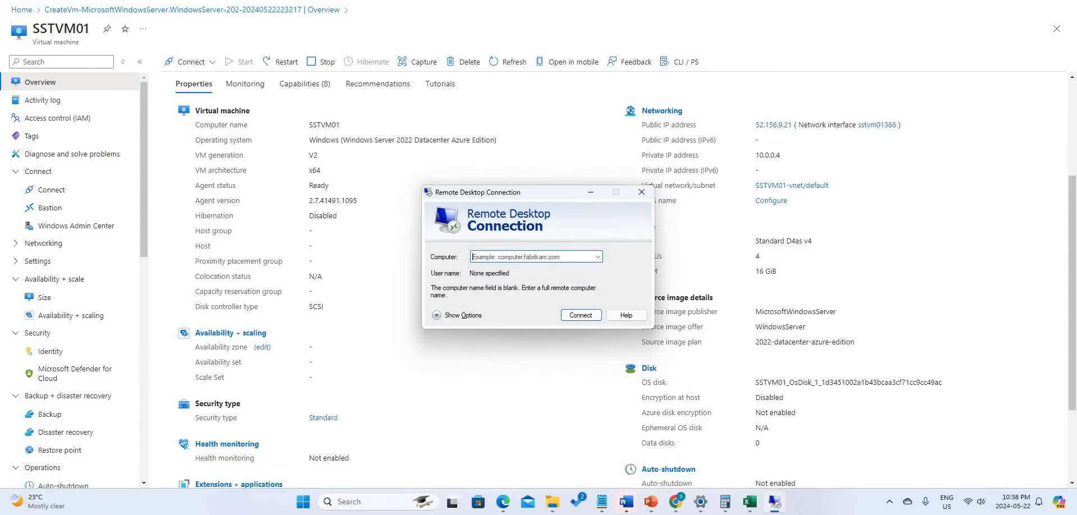
type("52.156.9.")
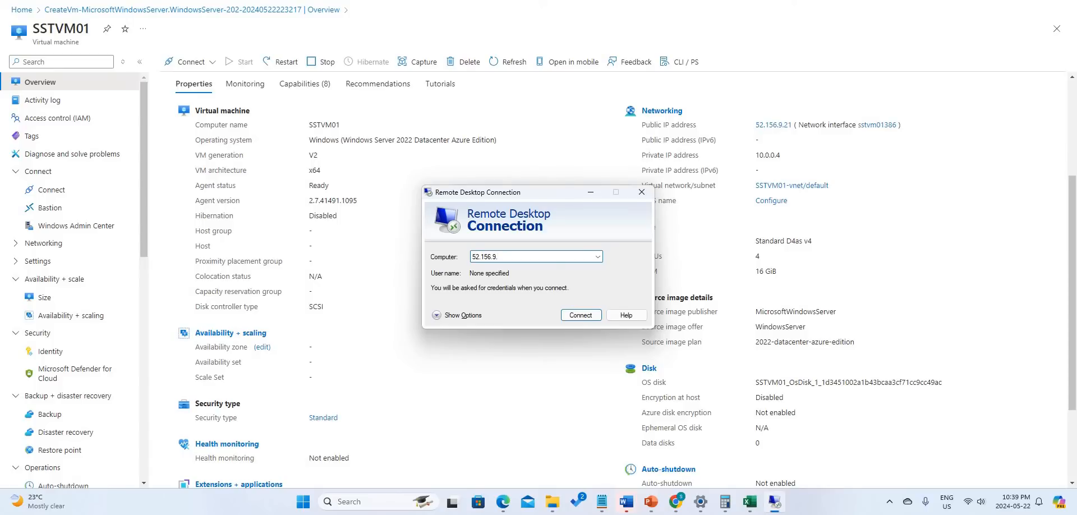
type("21")
left_click(578, 317)
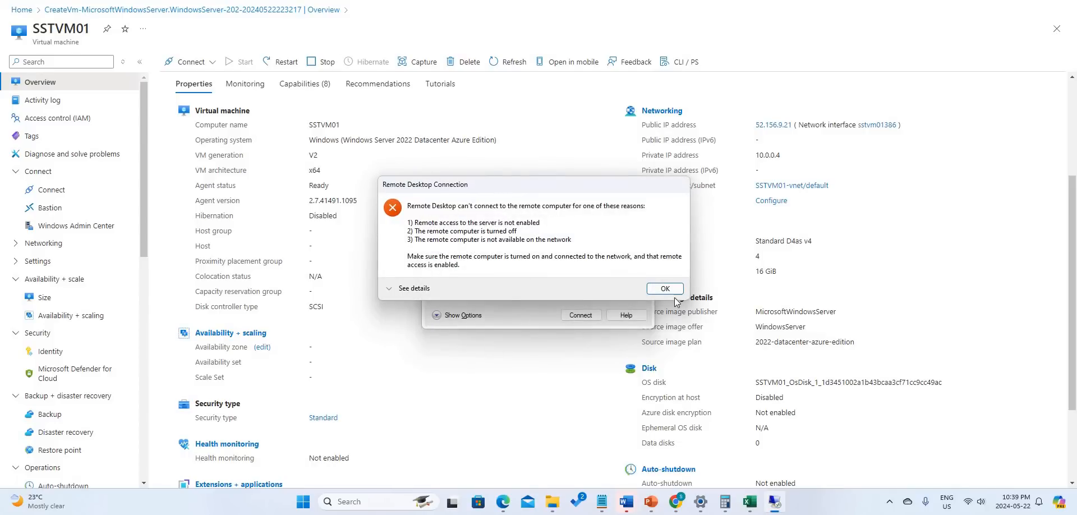
left_click(665, 288)
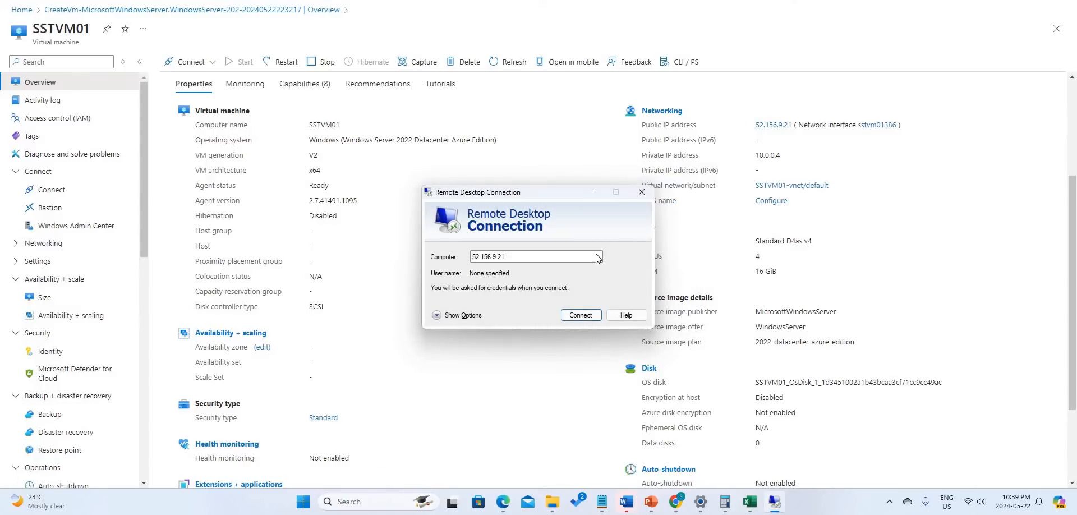
Try to connect through Remote Desktop to the VM's private IP address 10.0.0.4, and dismiss the resulting message.
left_click(523, 260)
type("10")
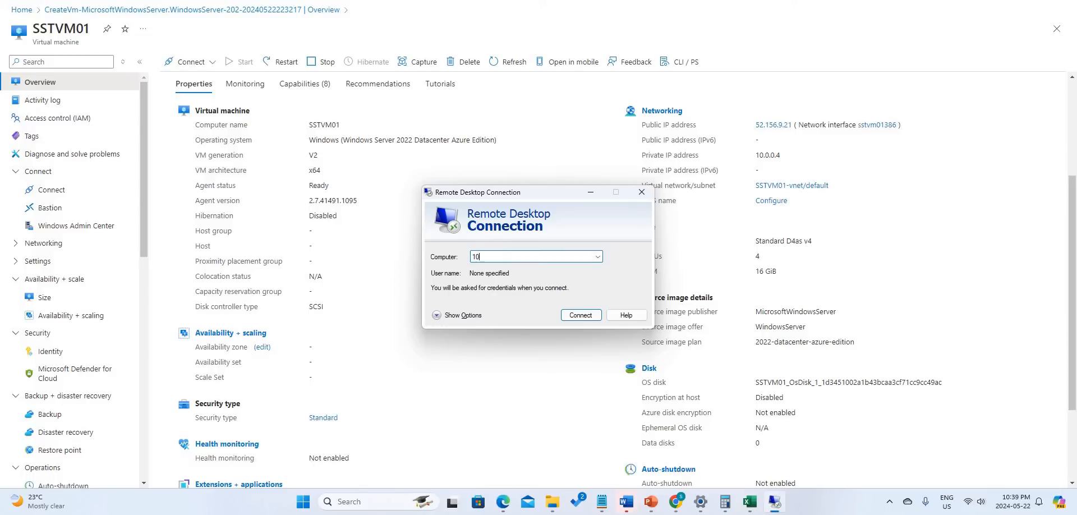
type(".0.04")
key("BackSpace")
type("4")
key("Return")
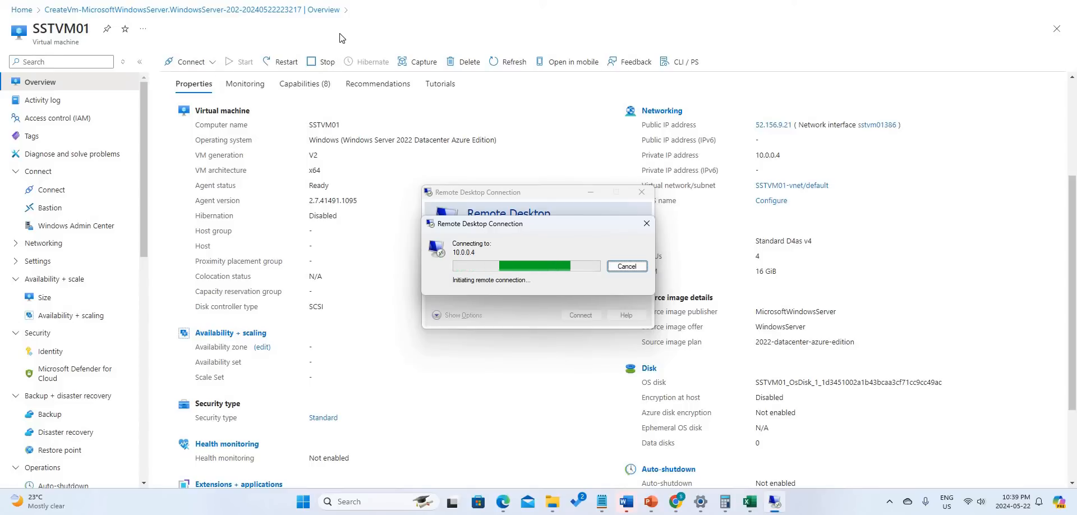
left_click(213, 63)
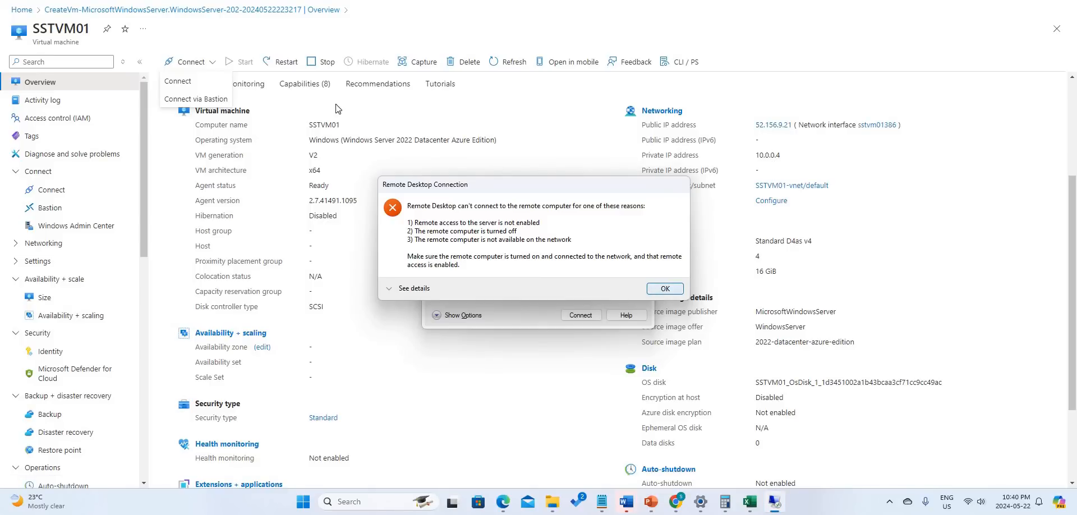
key("Return")
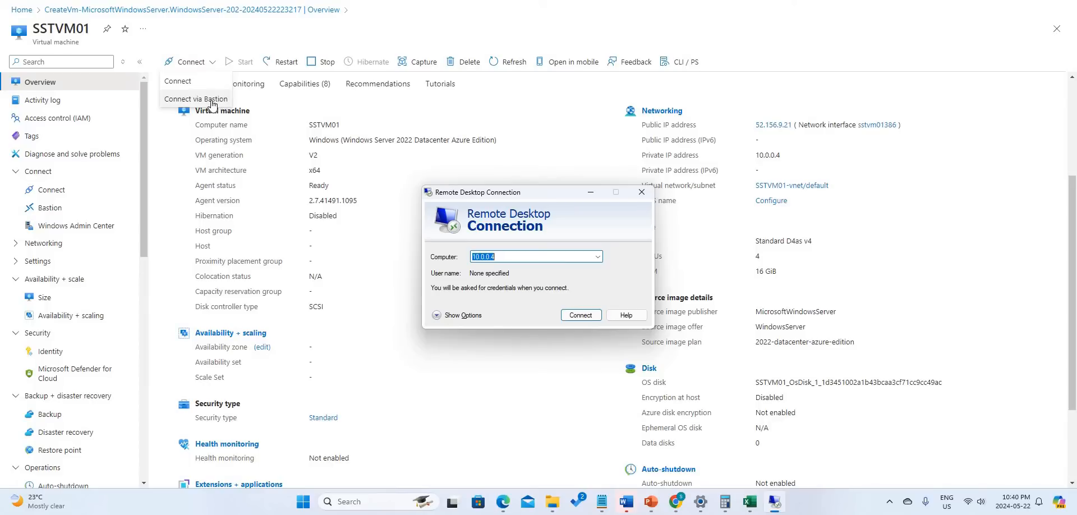
Choose to connect to SSTVM01 via Bastion, deploy SSTVM01-vnet-bastion with the default settings, and check the deployment notifications.
left_click(212, 101)
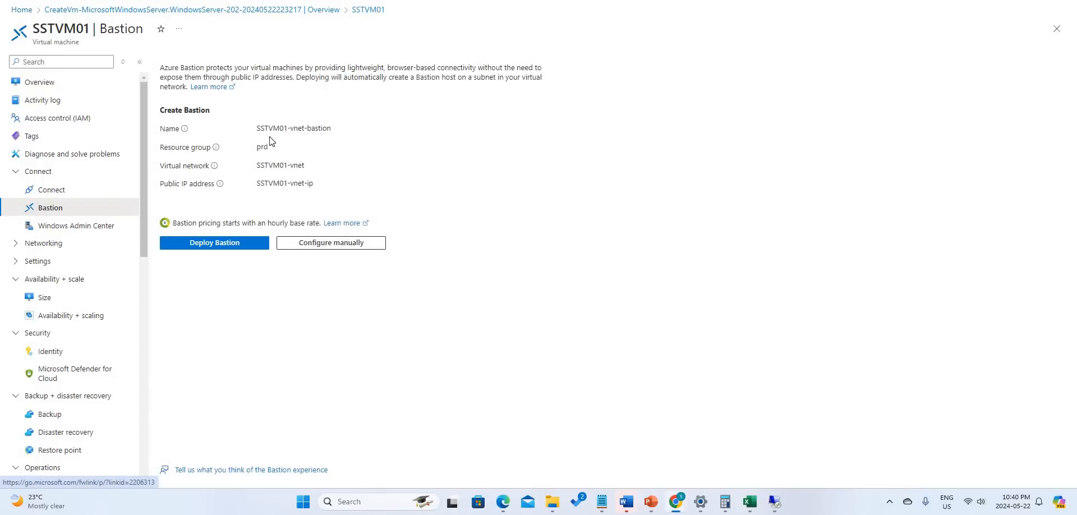
left_click(218, 248)
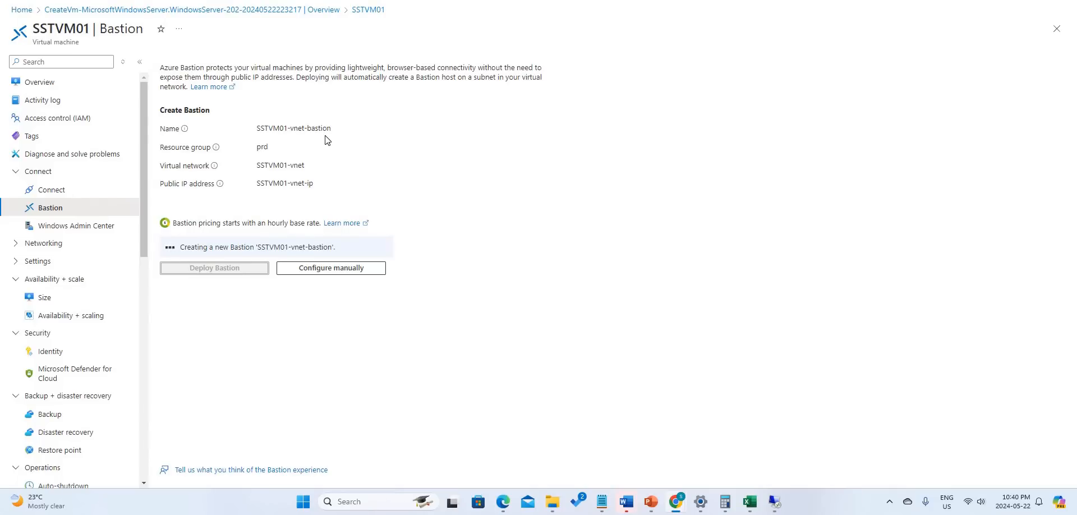
left_click_drag(257, 247, 335, 249)
left_click(335, 249)
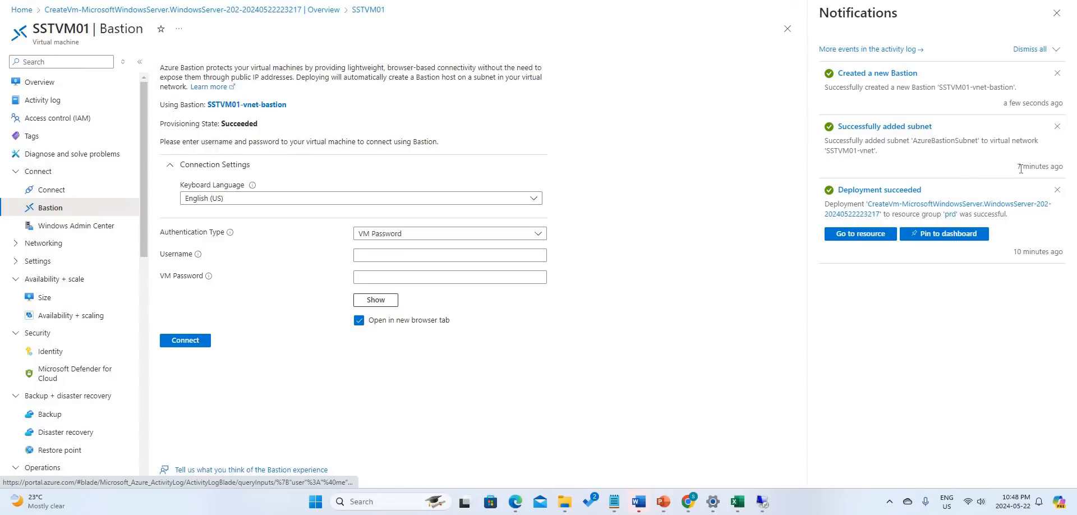
left_click_drag(1054, 165, 1016, 166)
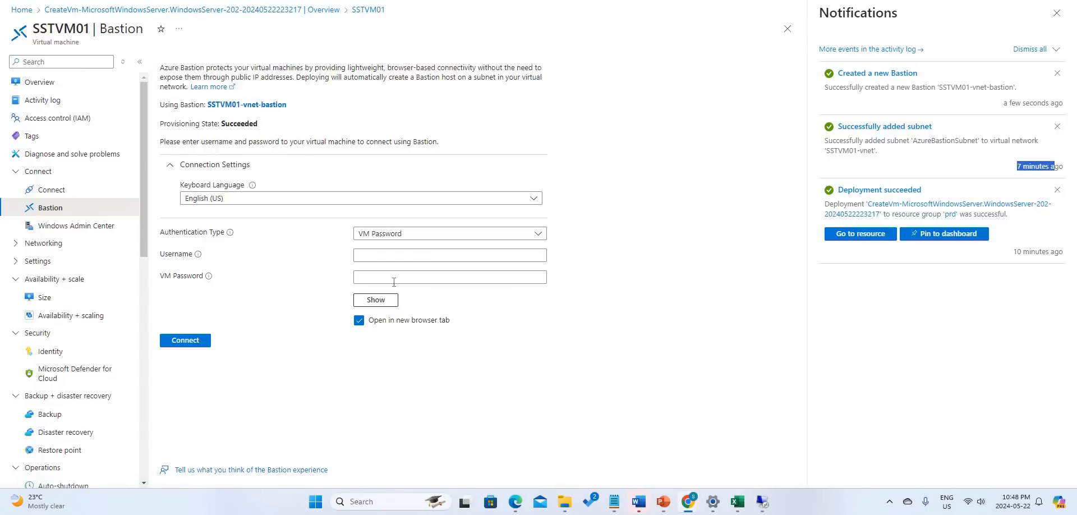
Connect to the VM through Bastion in a new browser tab with username SSTAdmin and the VM password.
left_click(400, 261)
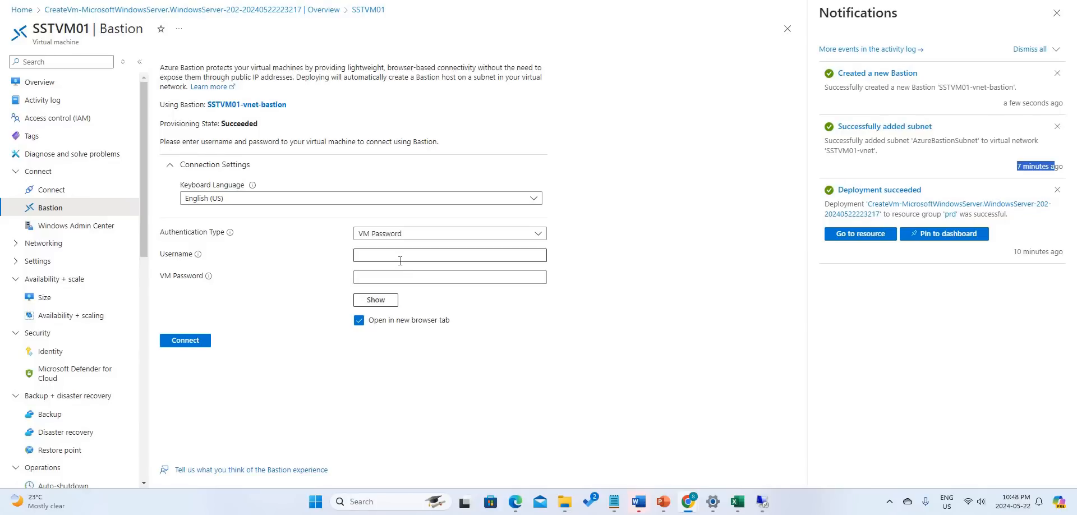
left_click(400, 260)
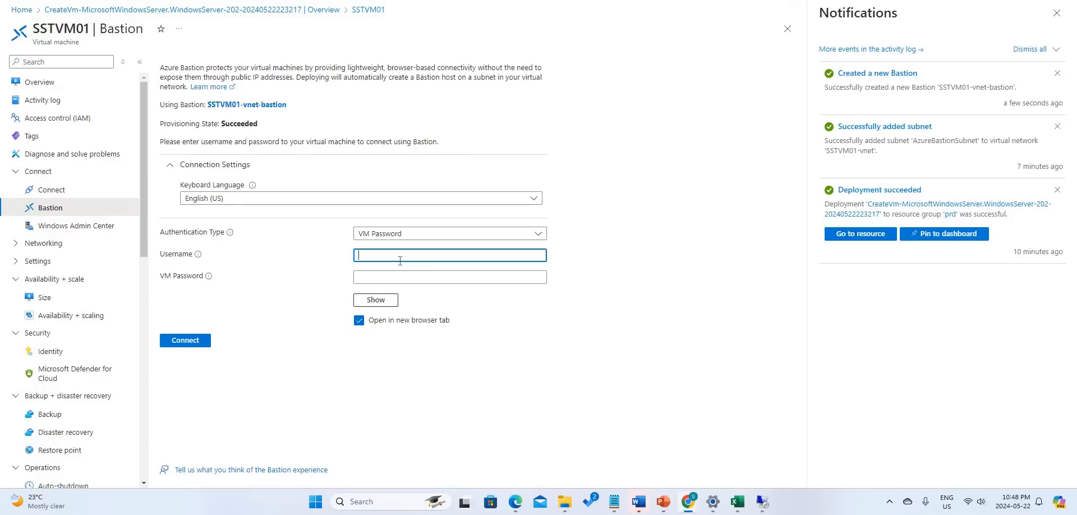
type("SSTAdmin")
key("Tab")
left_click(386, 277)
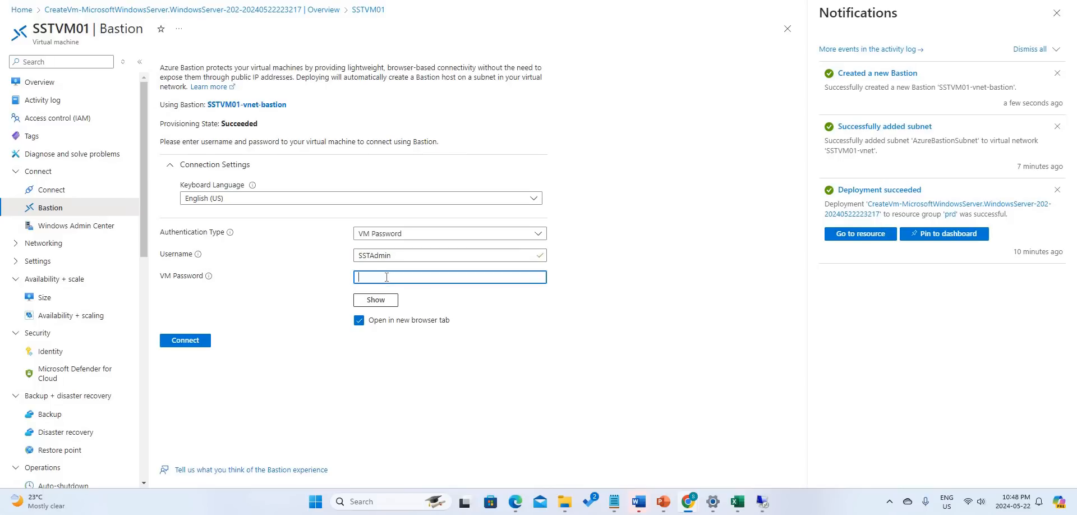
type("•••••••••••••••")
left_click(194, 342)
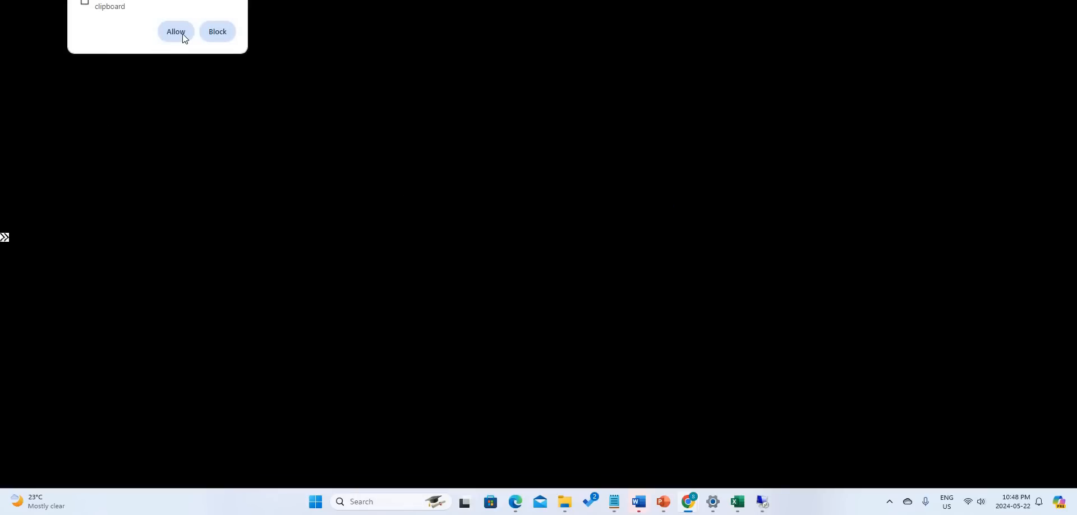
left_click(213, 209)
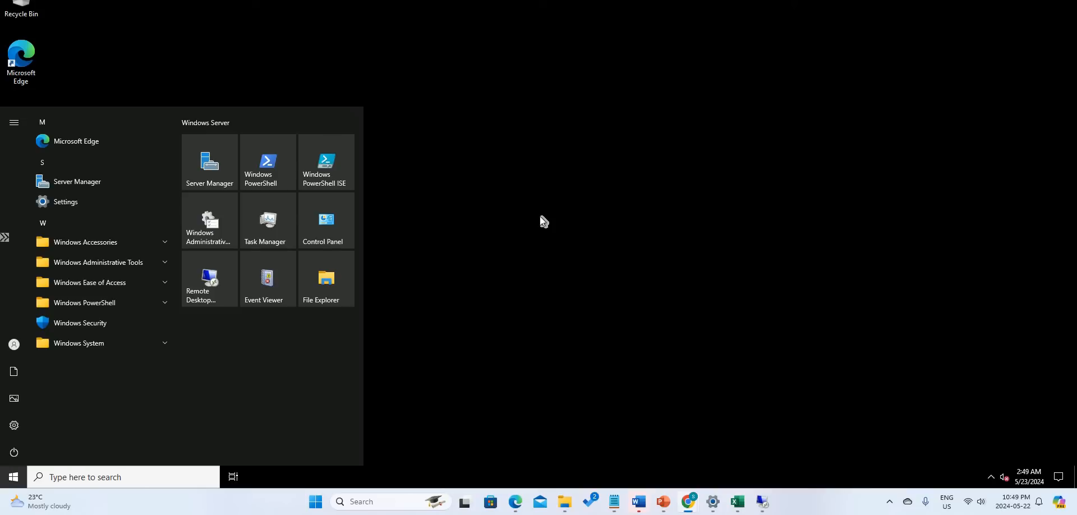
Allow the VM to be discoverable on the network and close Server Manager's Windows Admin Center and Azure Arc message.
left_click(14, 477)
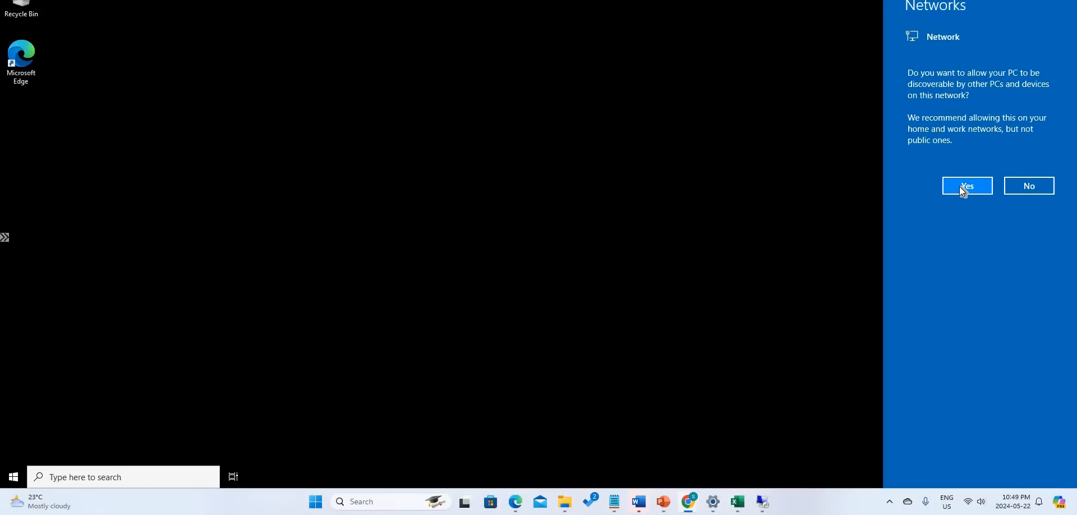
left_click(963, 190)
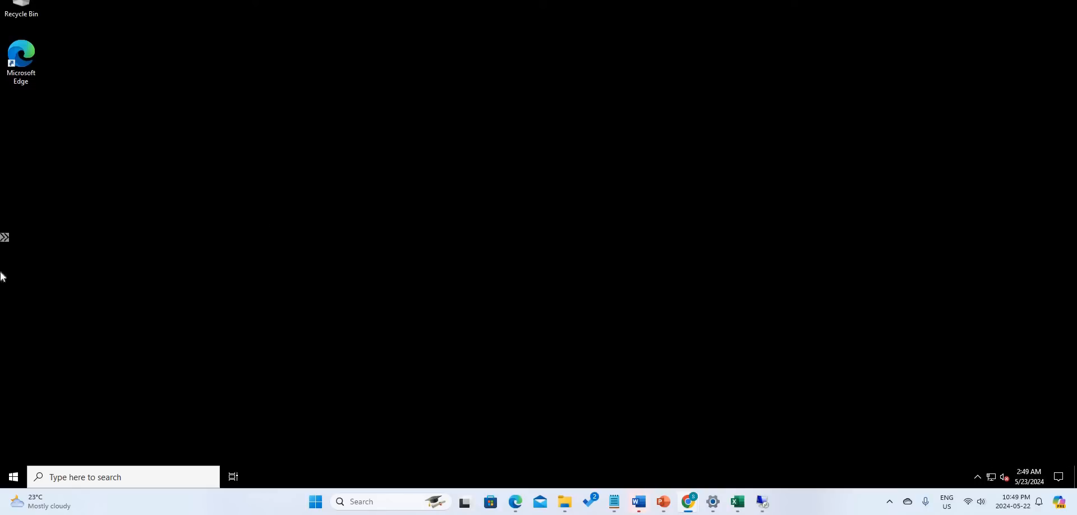
left_click(13, 477)
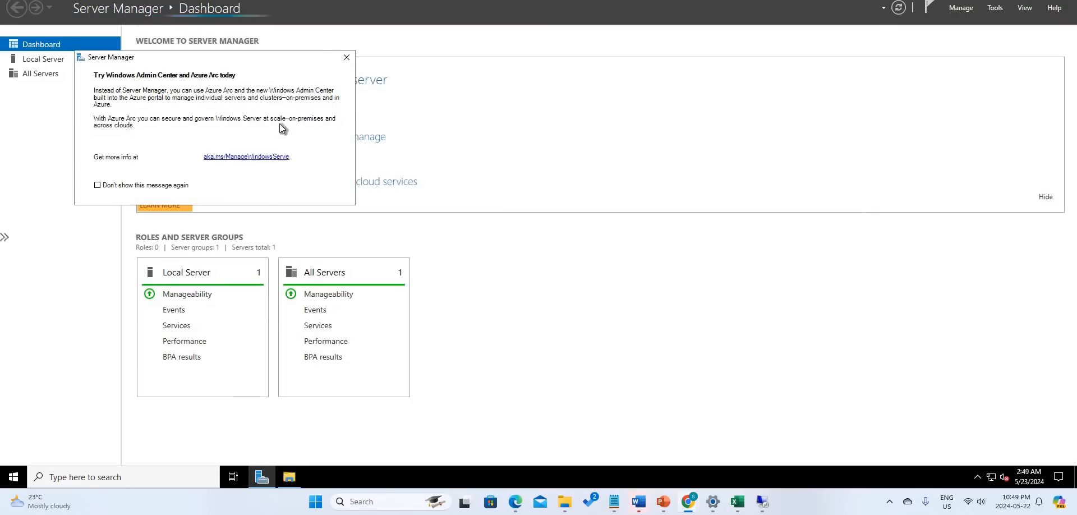
left_click(344, 53)
Search the VM for "system inf" and open the System Information app.
left_click(15, 475)
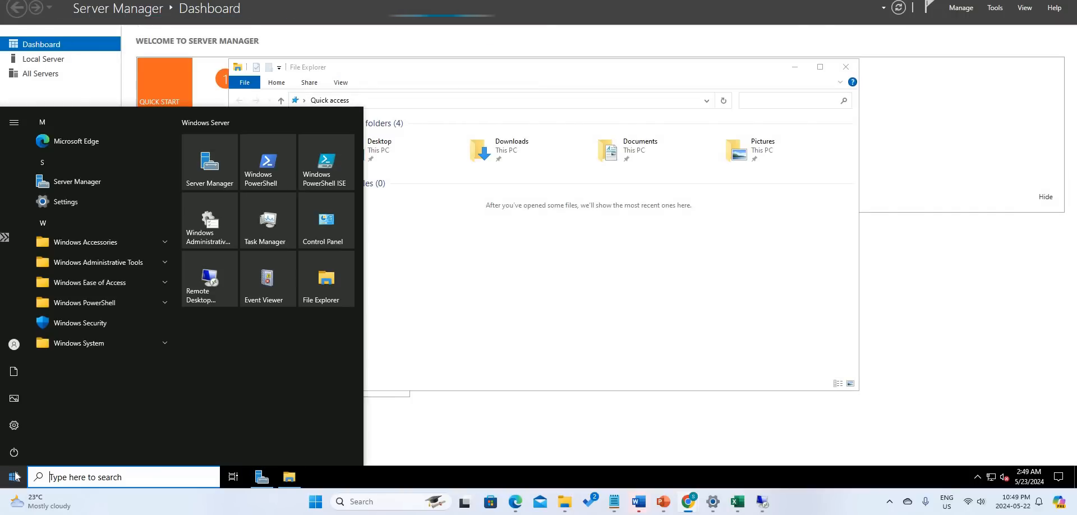
type("s")
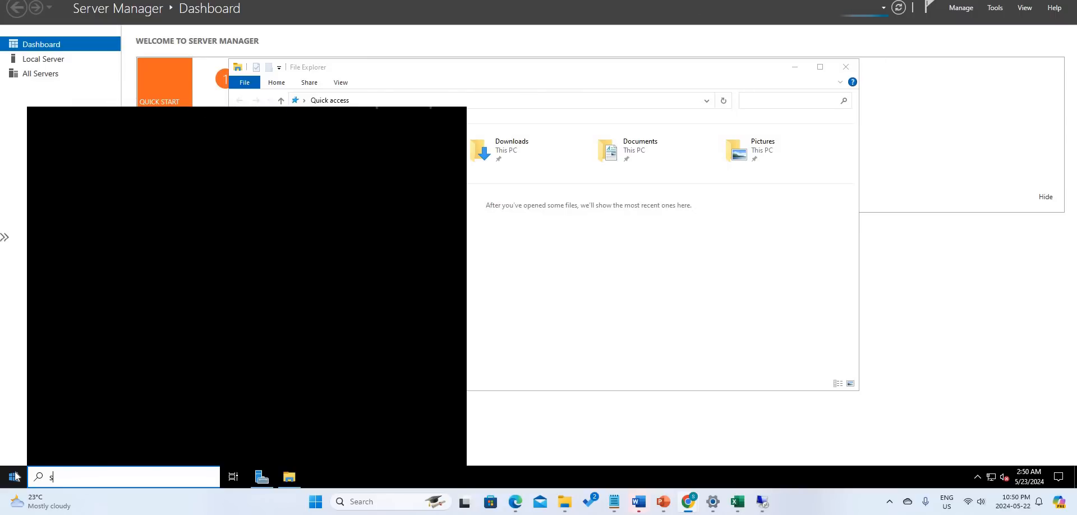
type("yste")
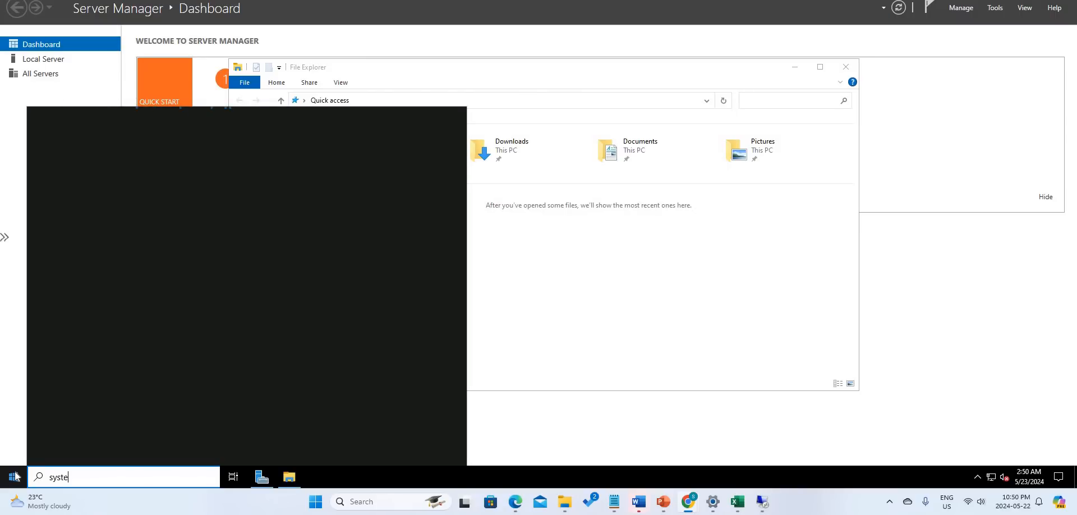
type("m inf")
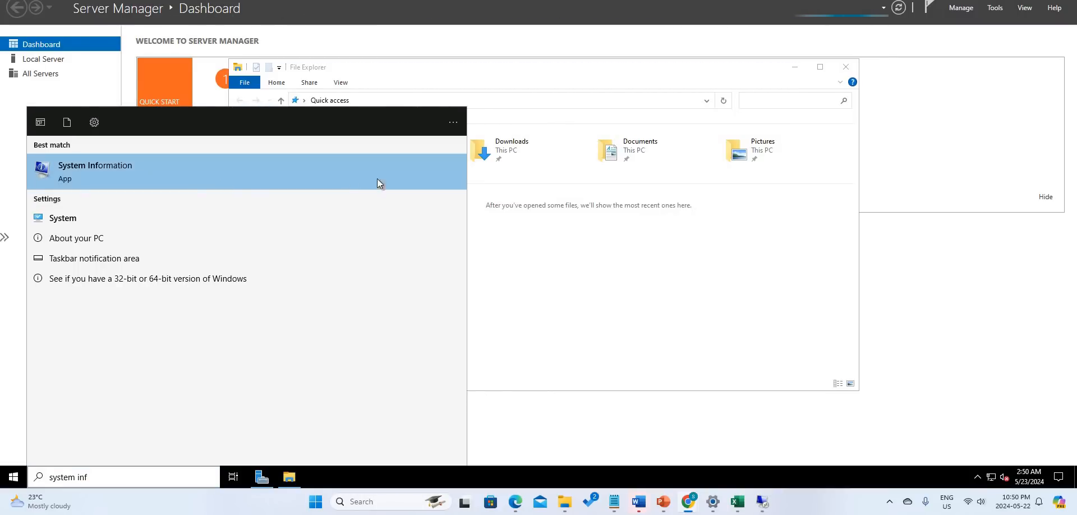
left_click(377, 178)
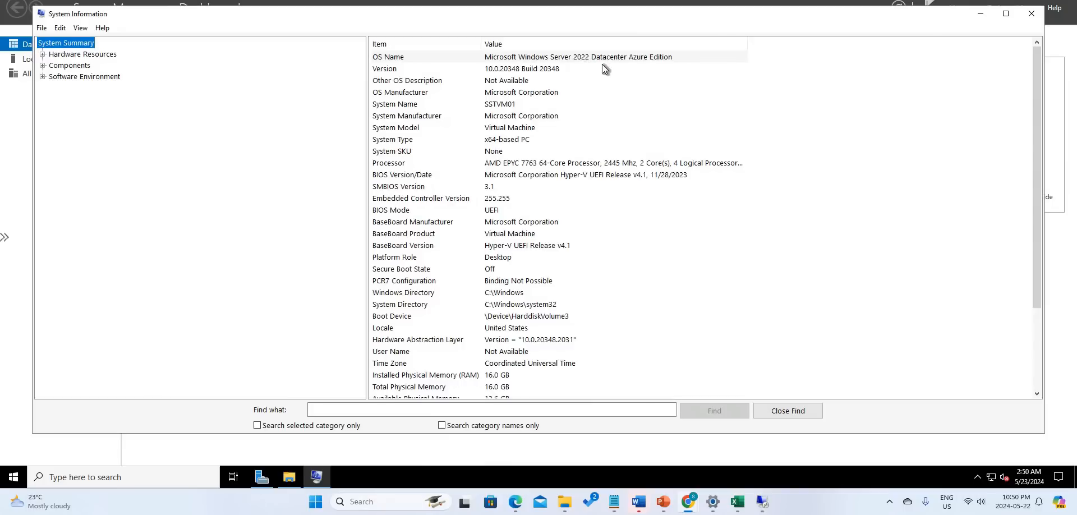
Examine the OS name, processor and installed physical memory in the system summary, and close System Information.
left_click(577, 59)
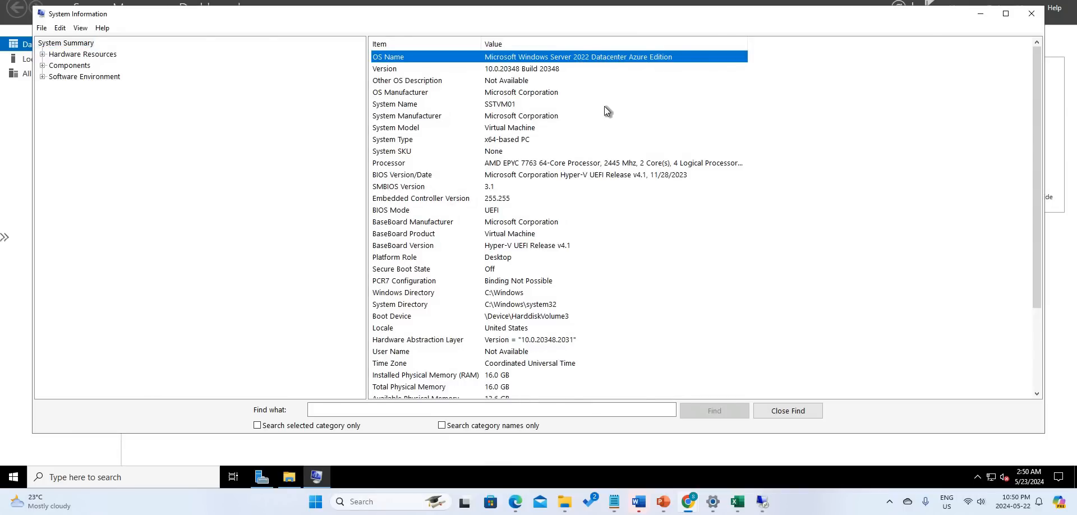
left_click(697, 166)
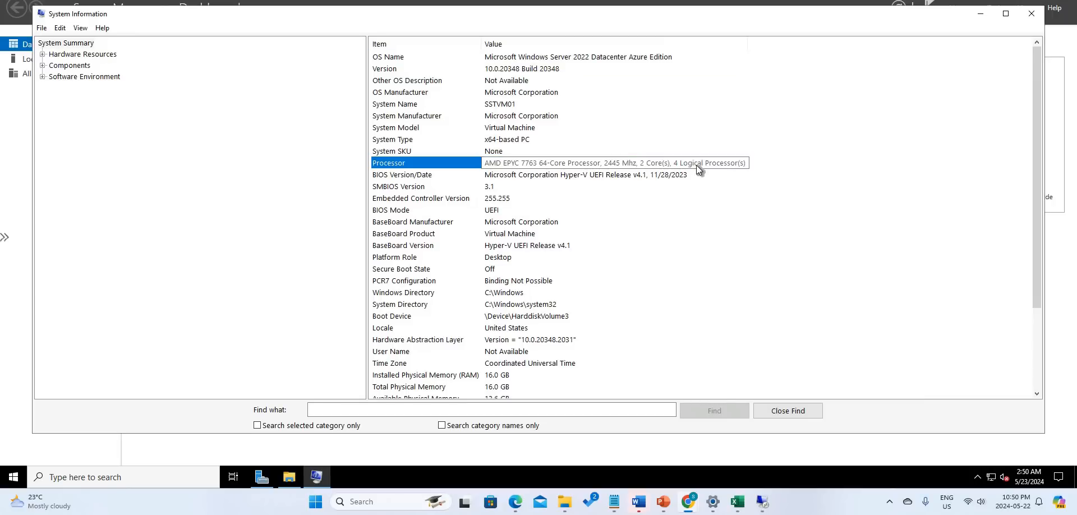
scroll(508, 280, "down", 3)
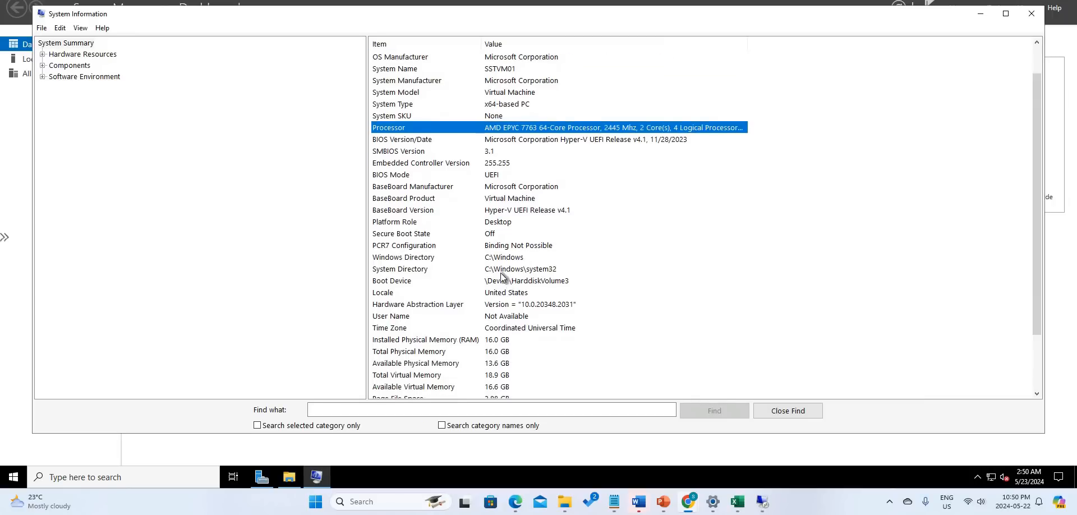
left_click(505, 268)
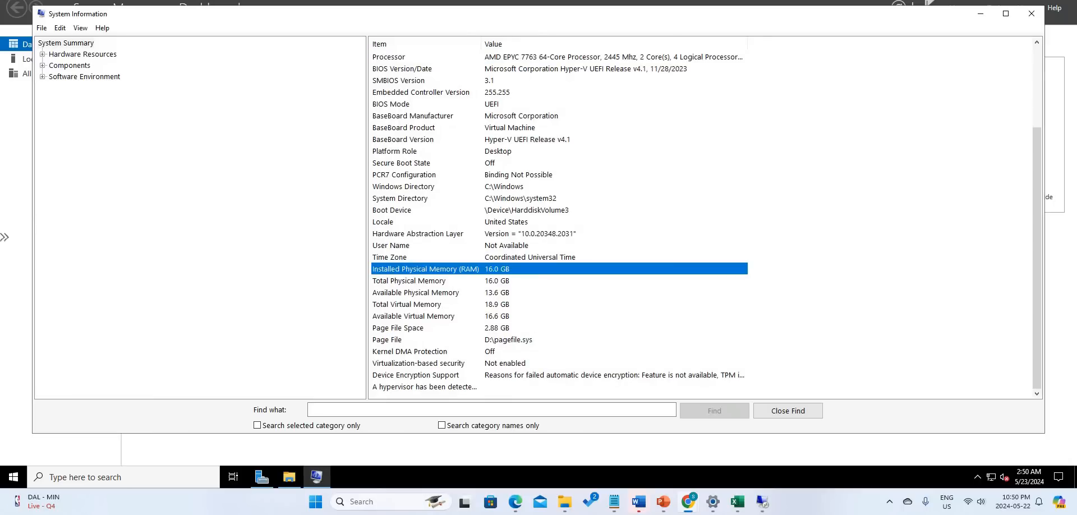
left_click(1031, 13)
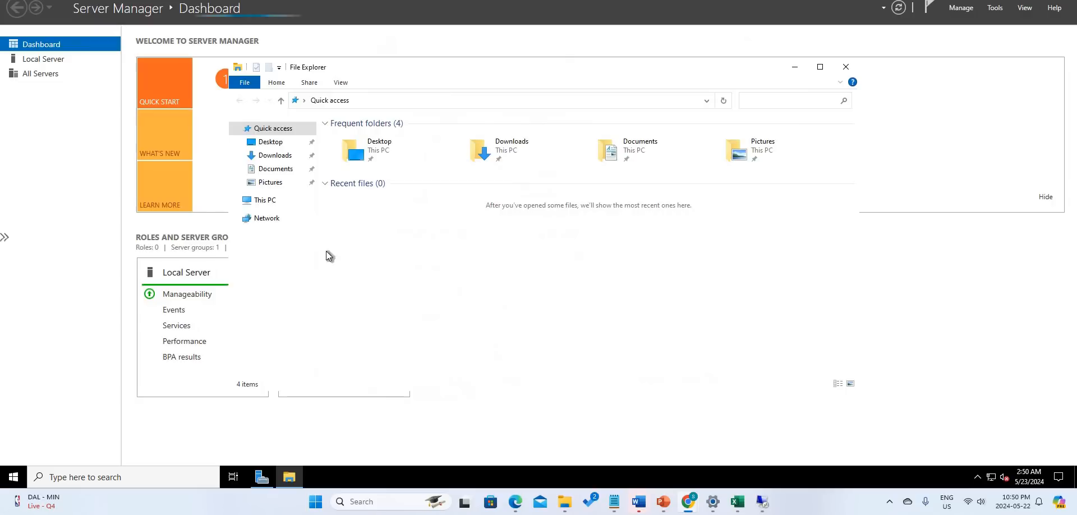
Examine the VM's drives under This PC in File Explorer, selecting the Windows (C:) drive.
left_click(268, 202)
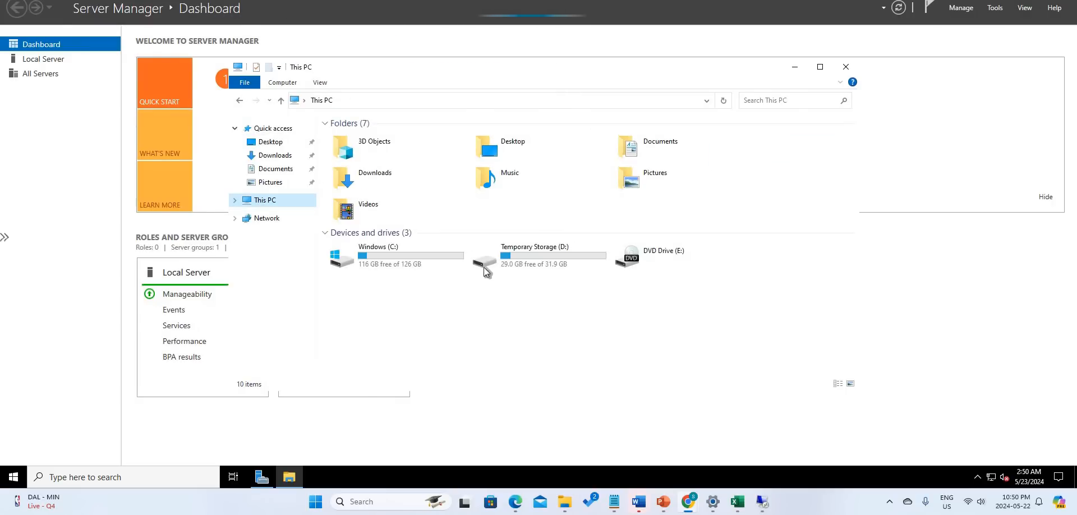
left_click(370, 260)
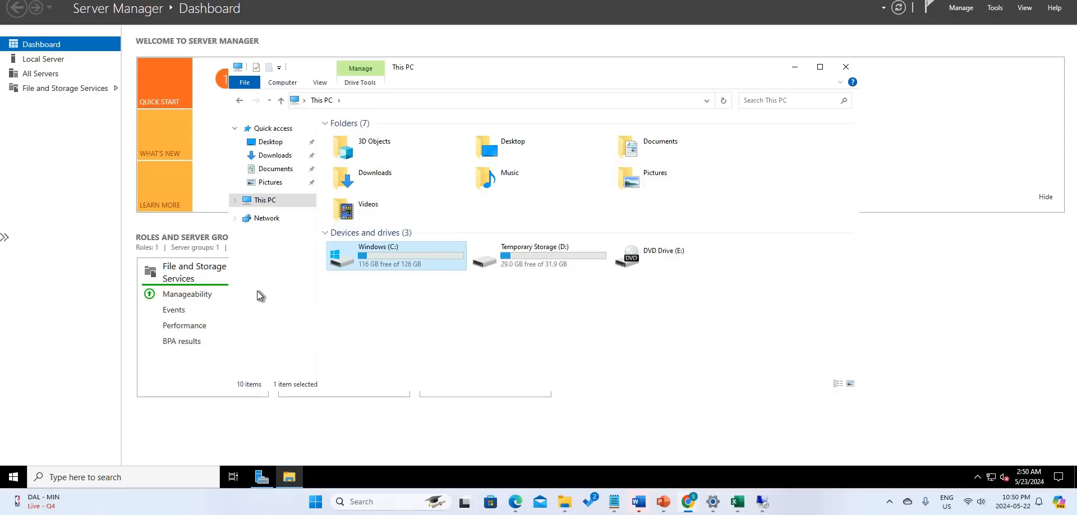